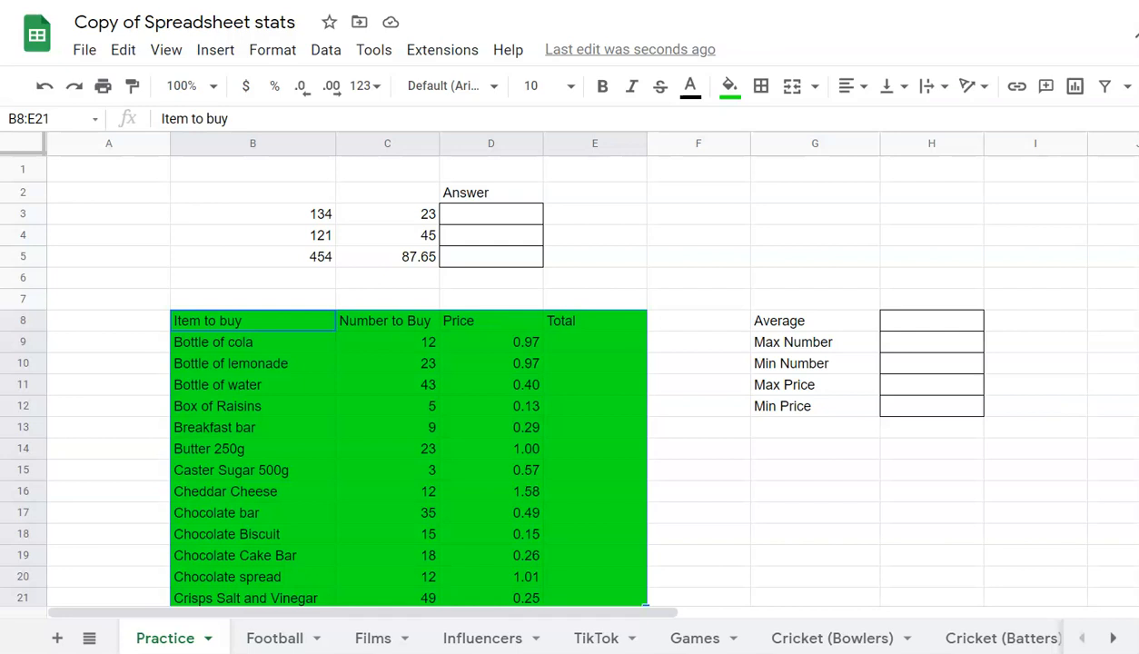
- Add the first pair of numbers in Answer cell D3 with the formula =B3+C3
click(835, 258)
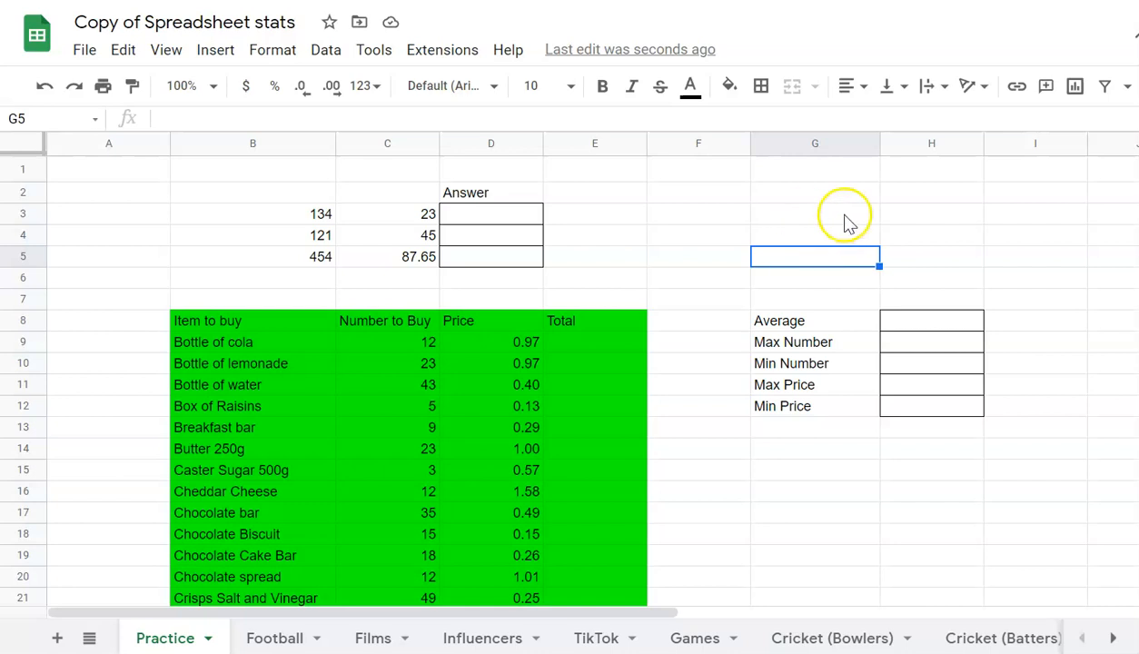
click(471, 221)
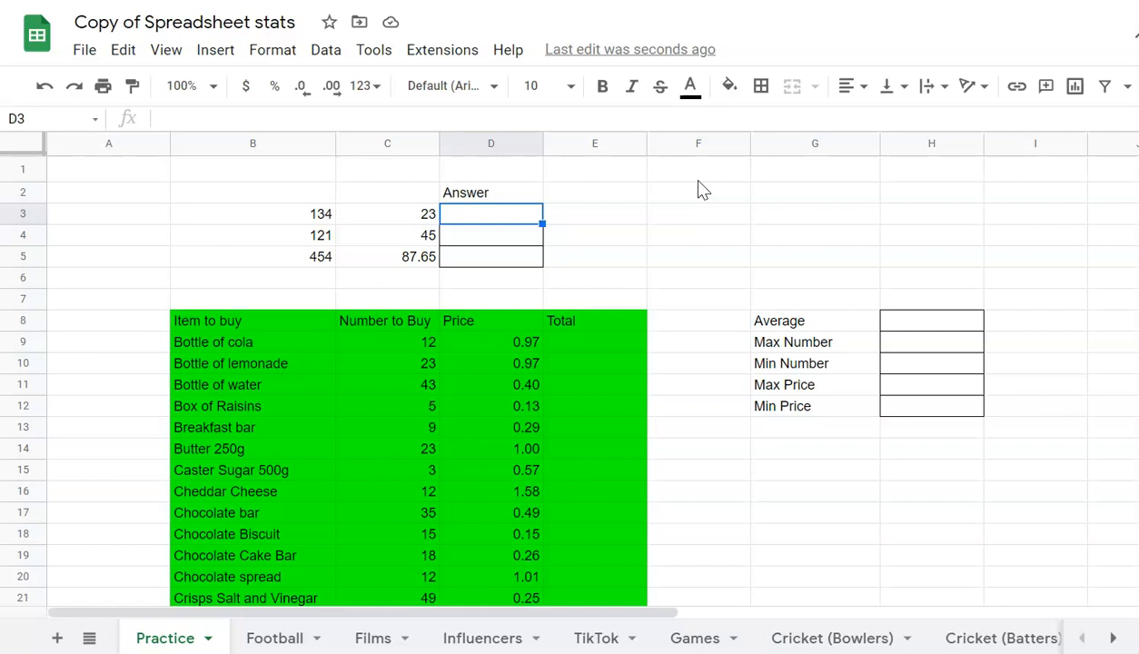
text(=)
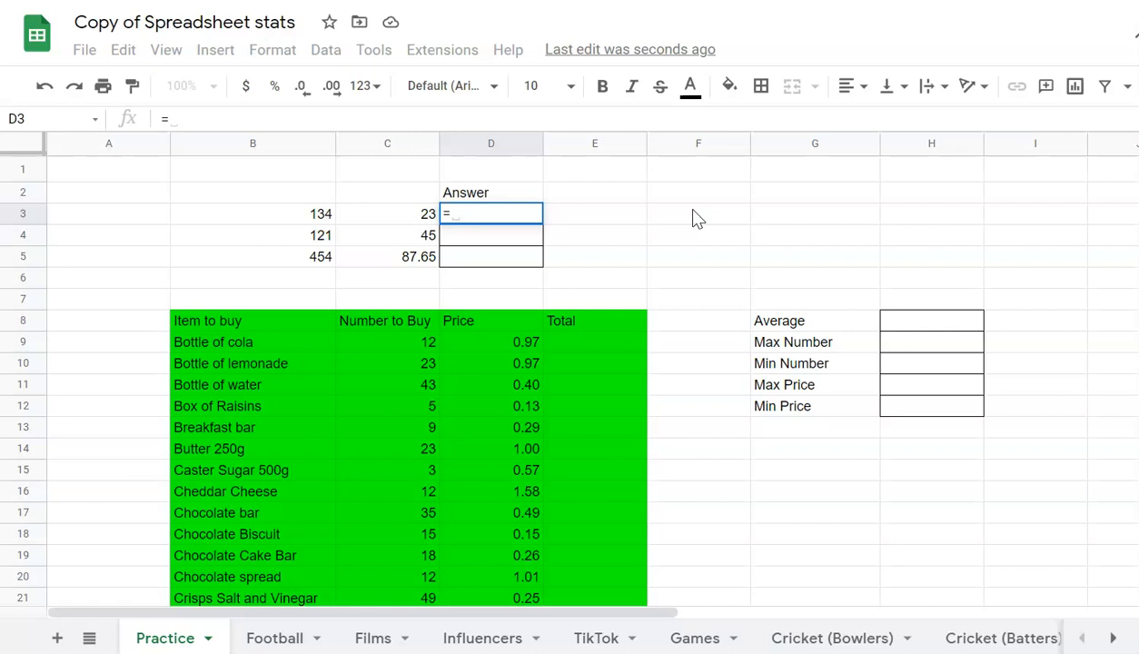
click(313, 227)
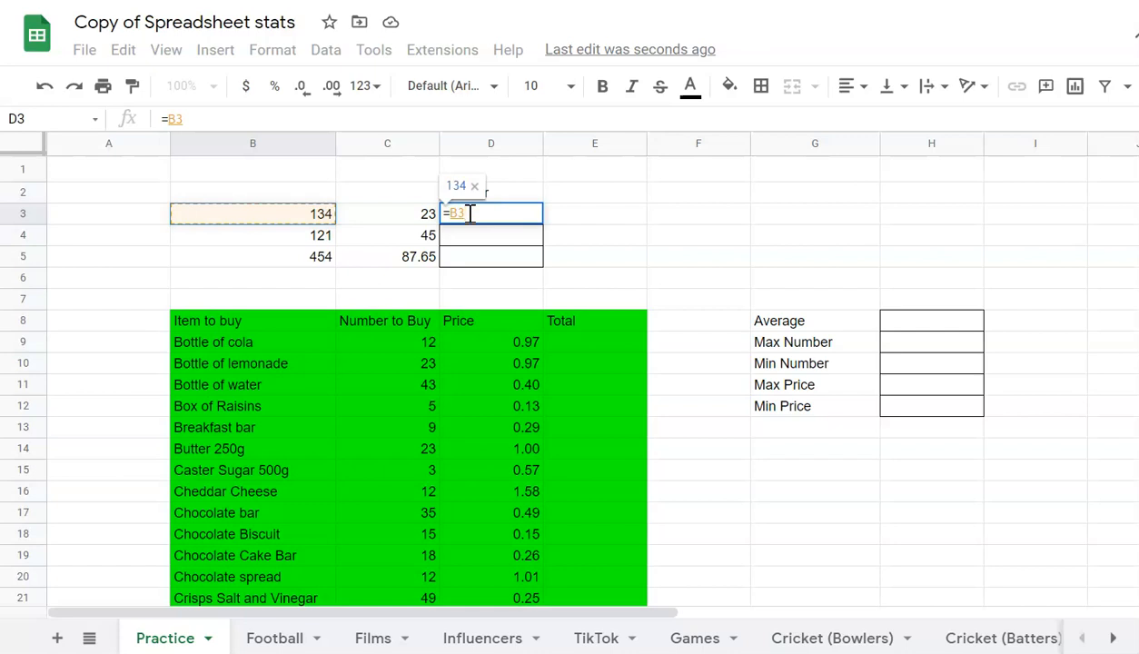
text(+)
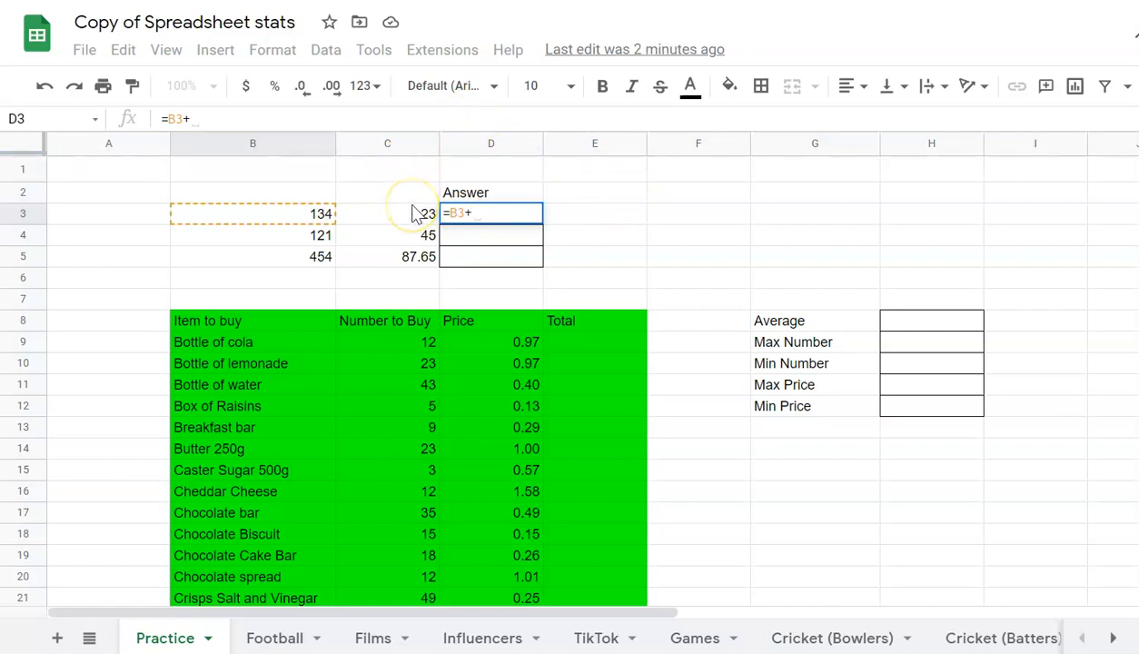
text(C)
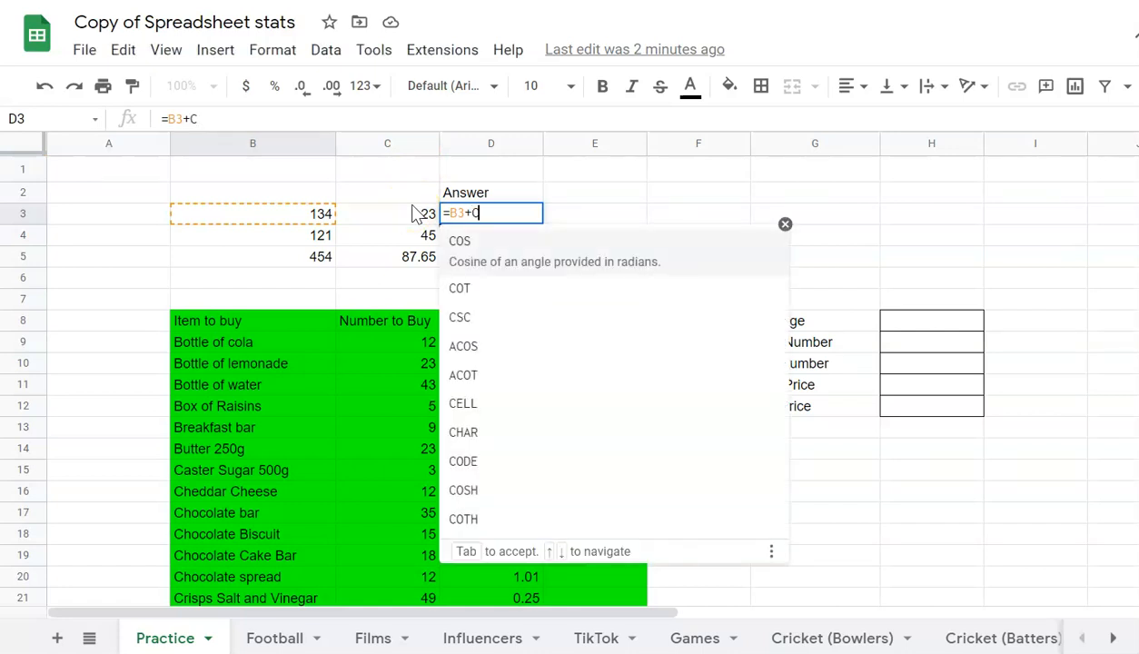
text(3)
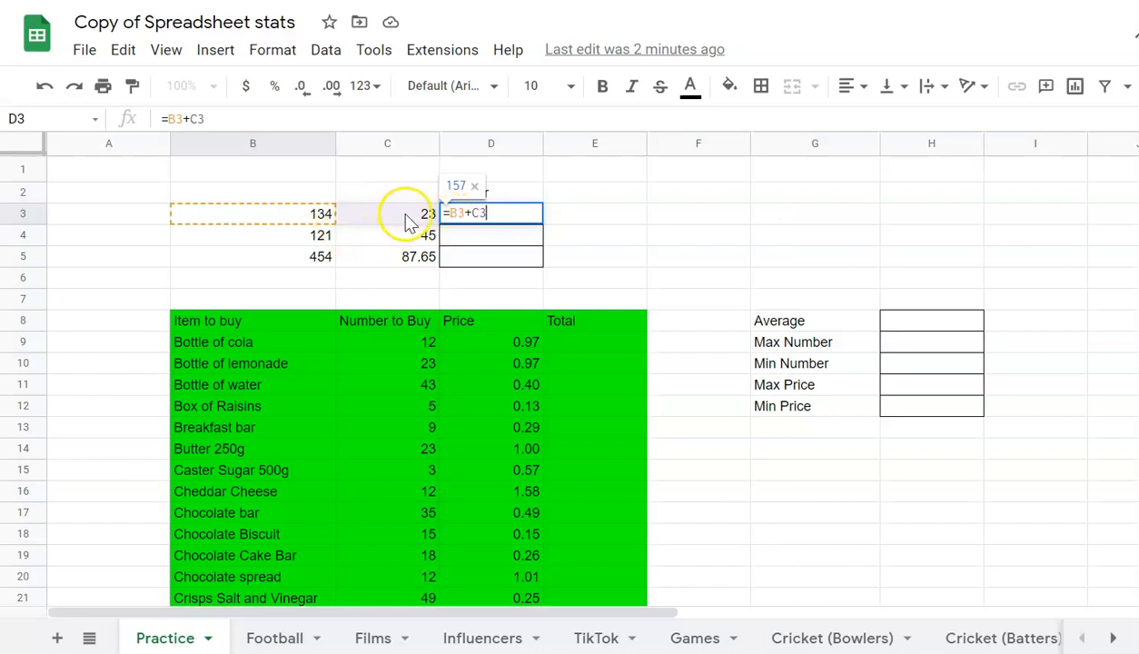
key(Return)
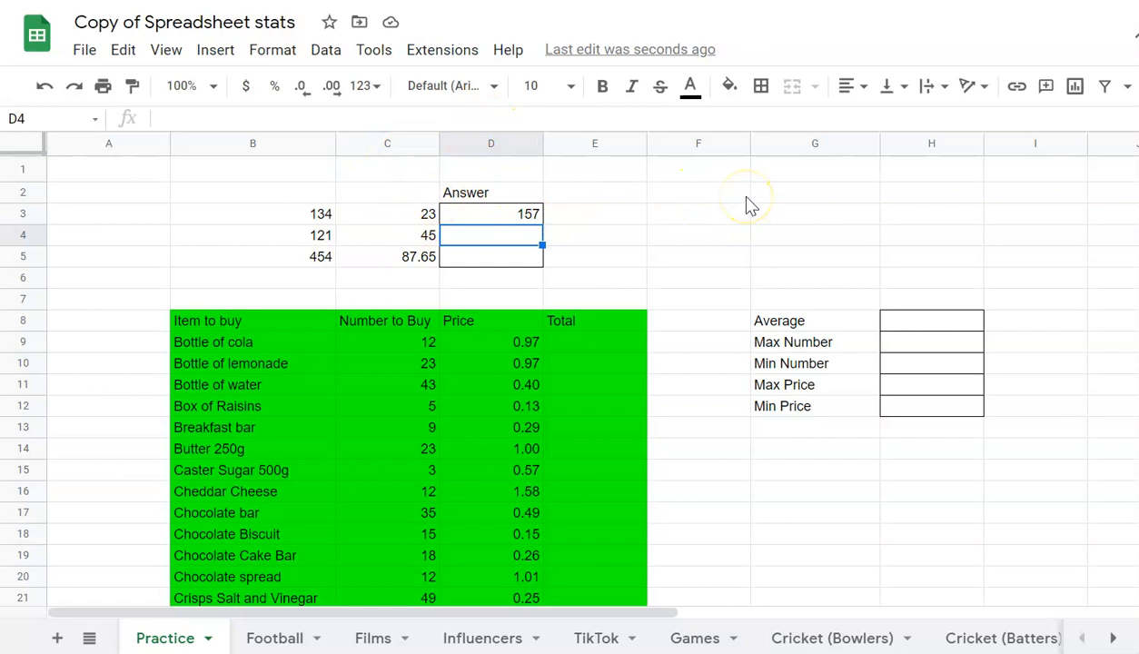
- Multiply the second pair of numbers in Answer cell D4 with the formula =B4*C4
click(661, 234)
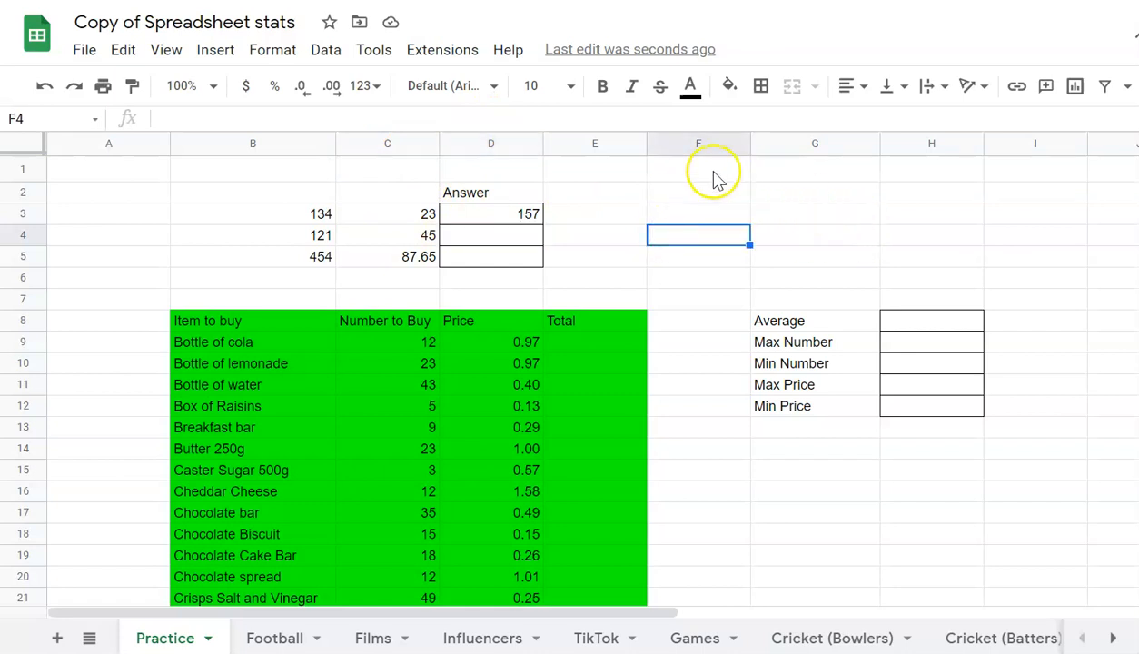
click(489, 235)
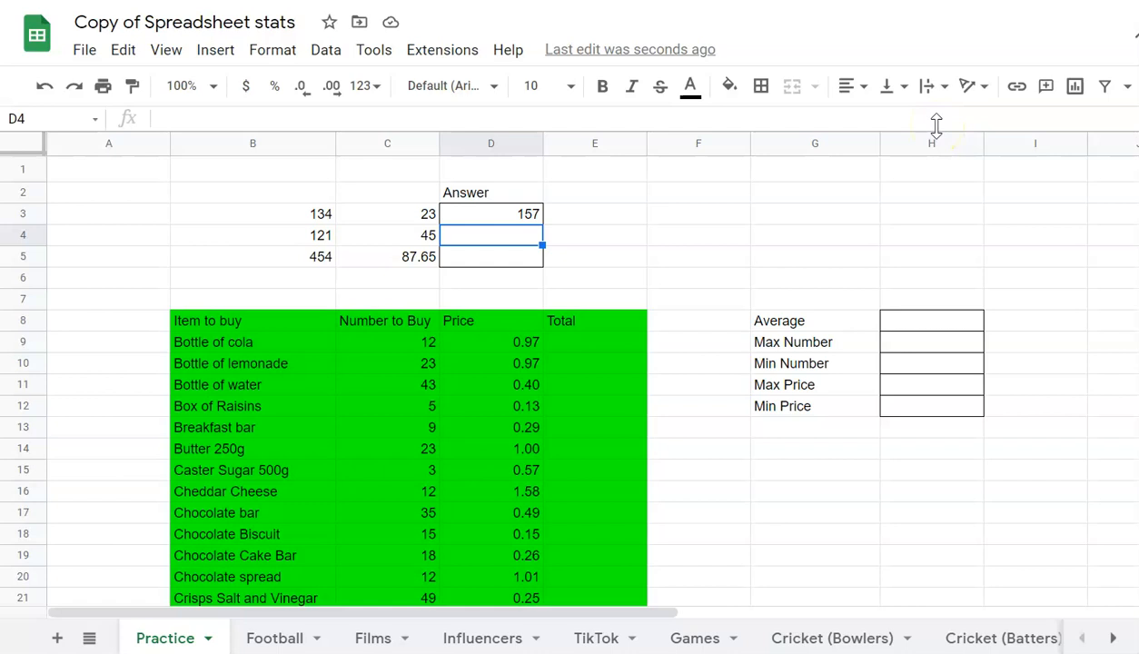
text(=)
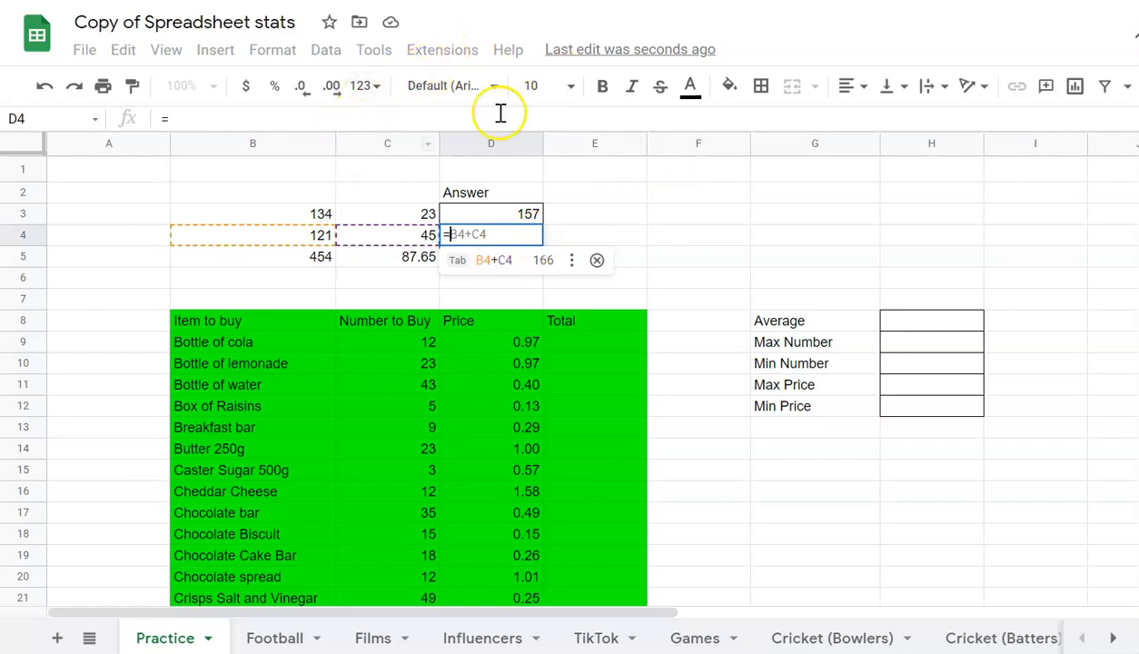
click(309, 236)
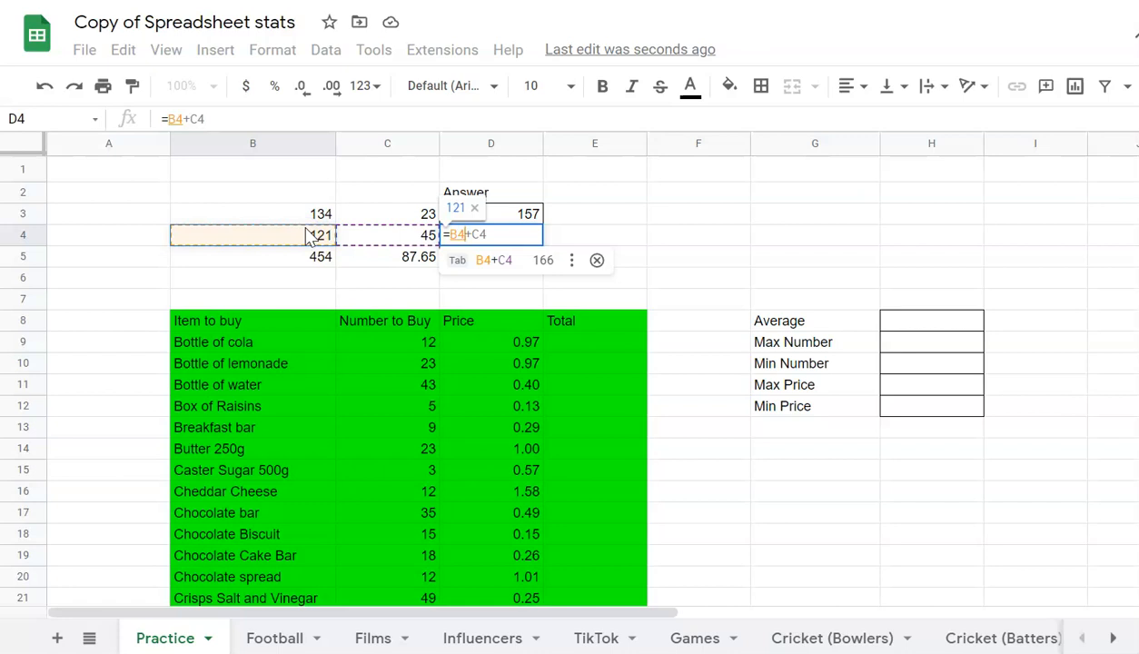
text(*)
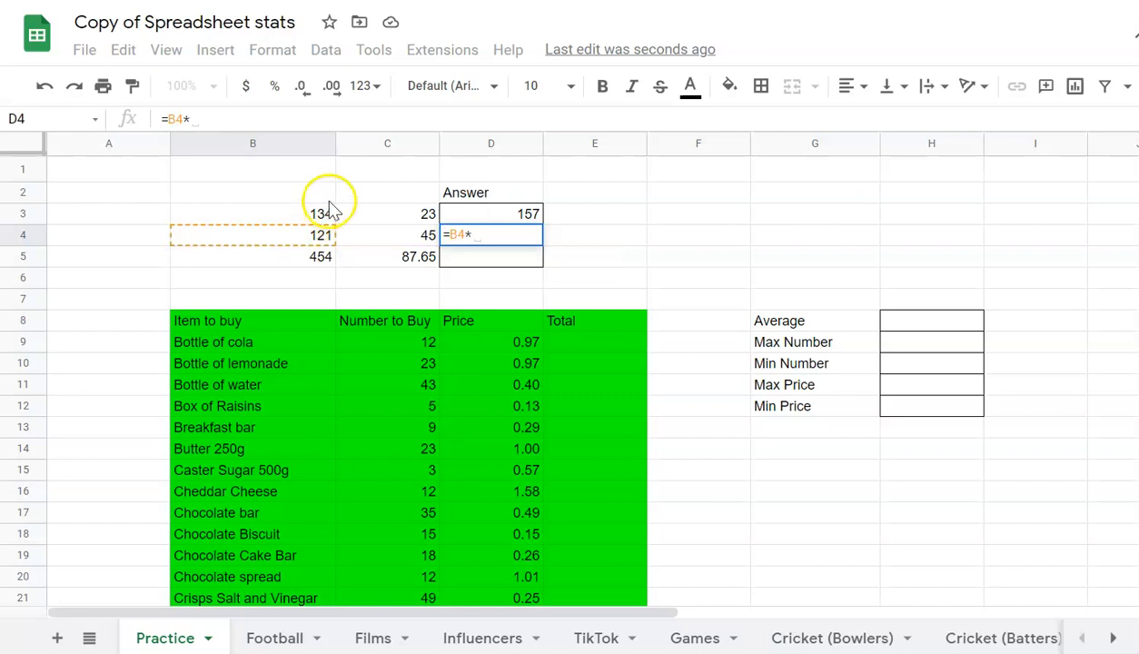
click(418, 235)
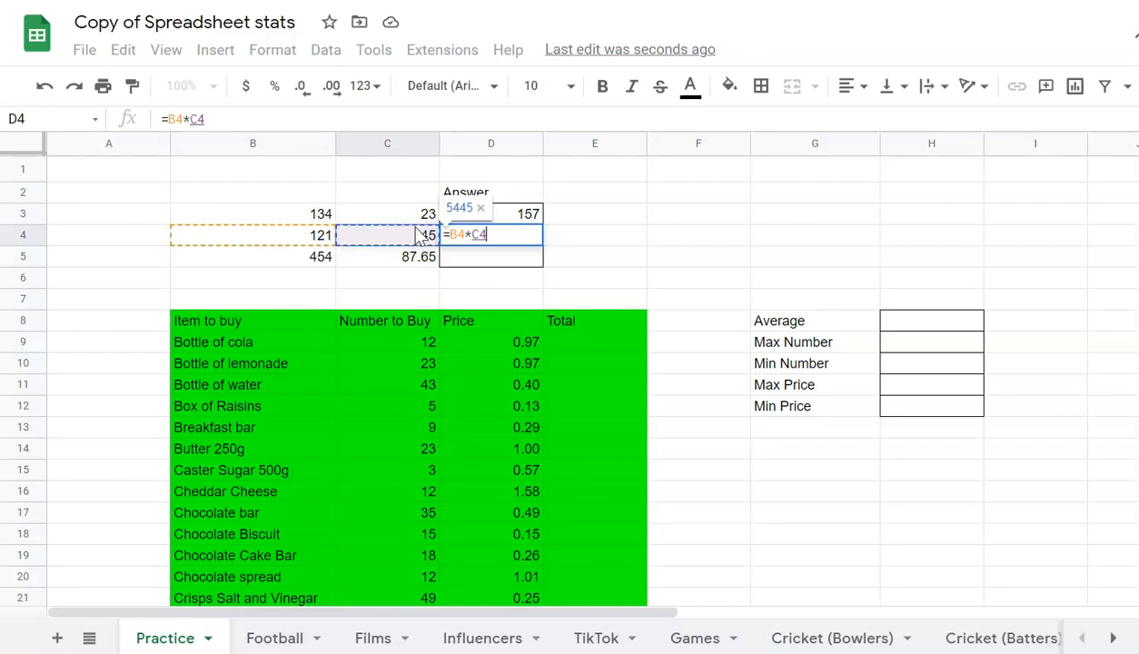
key(Return)
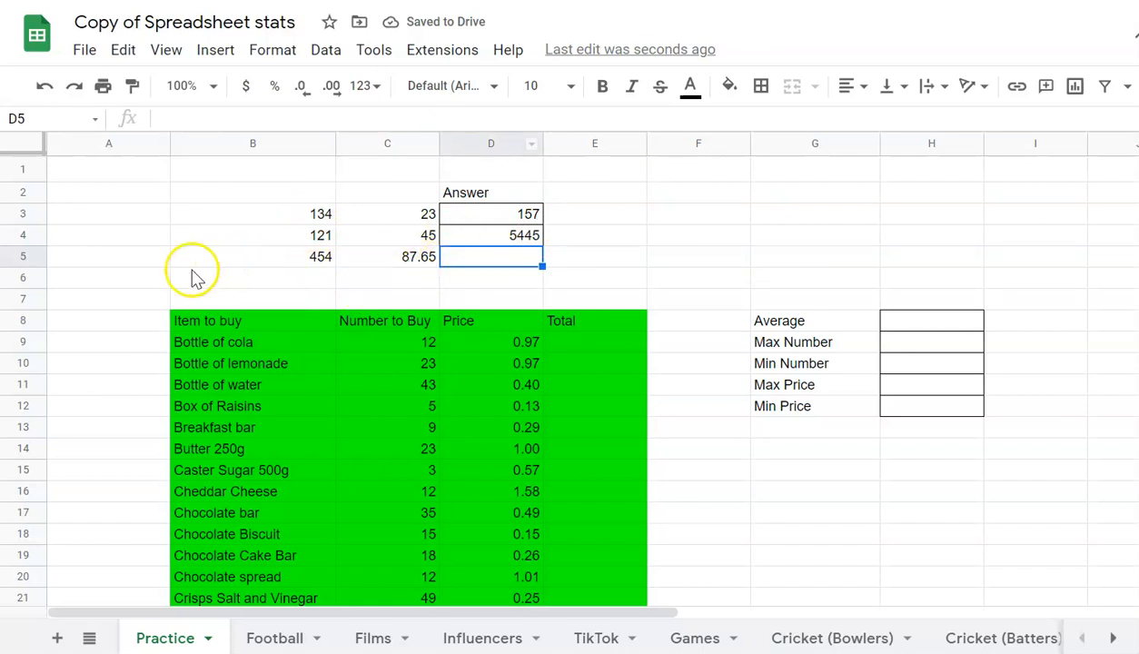
- Divide the third pair of numbers in Answer cell D5 with the formula =B5/C5
click(526, 256)
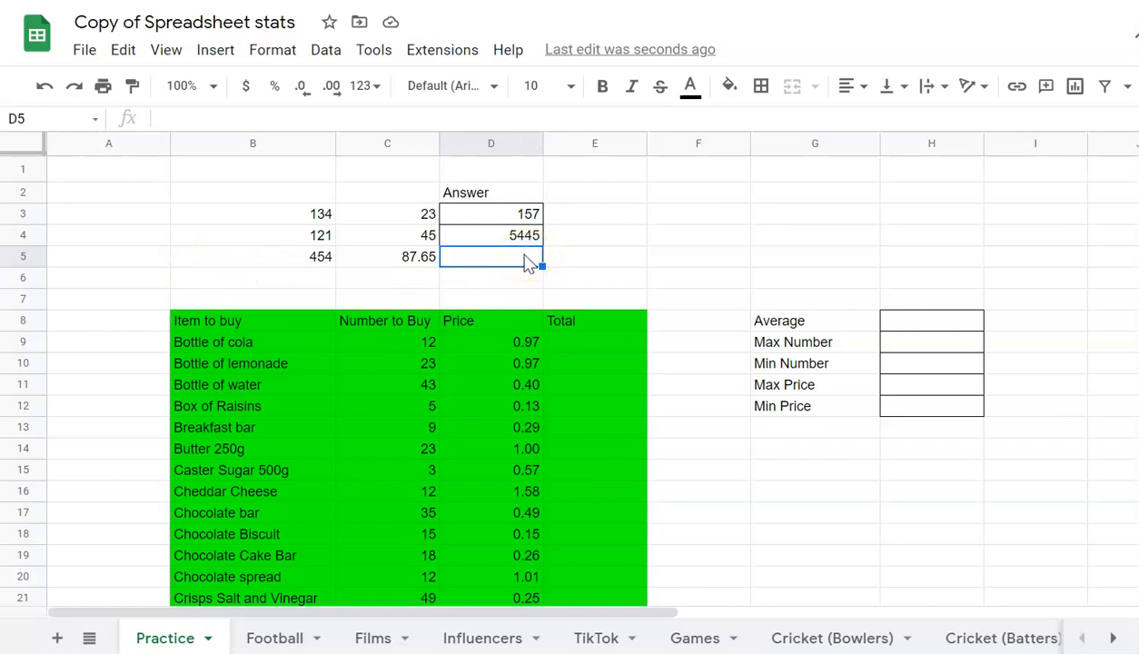
text(=)
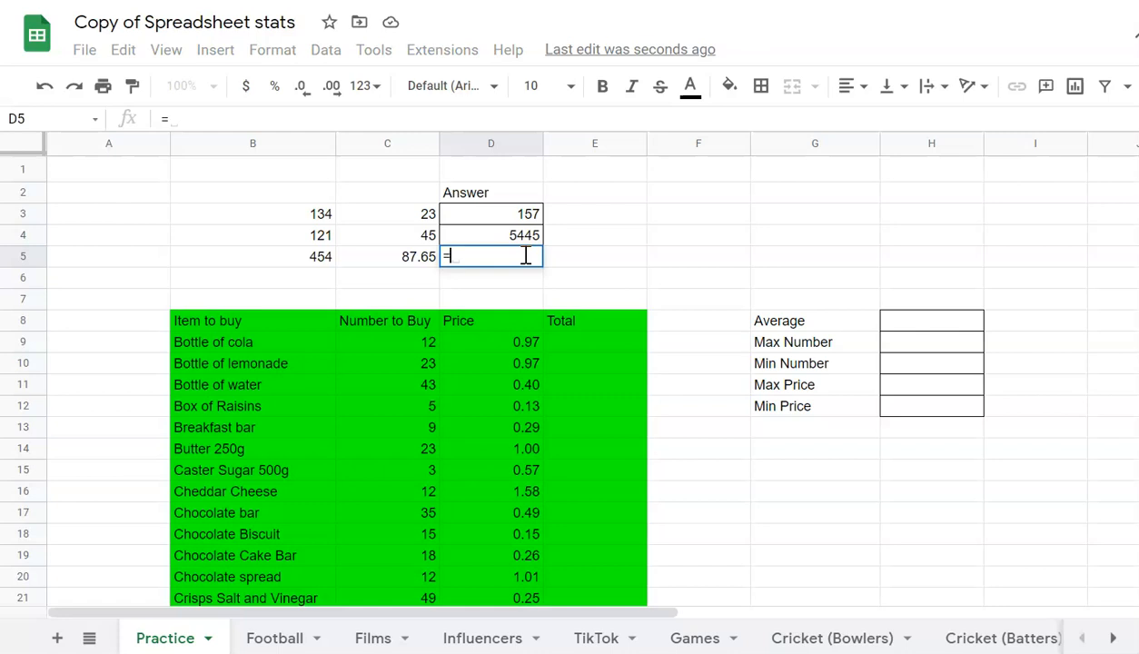
click(312, 257)
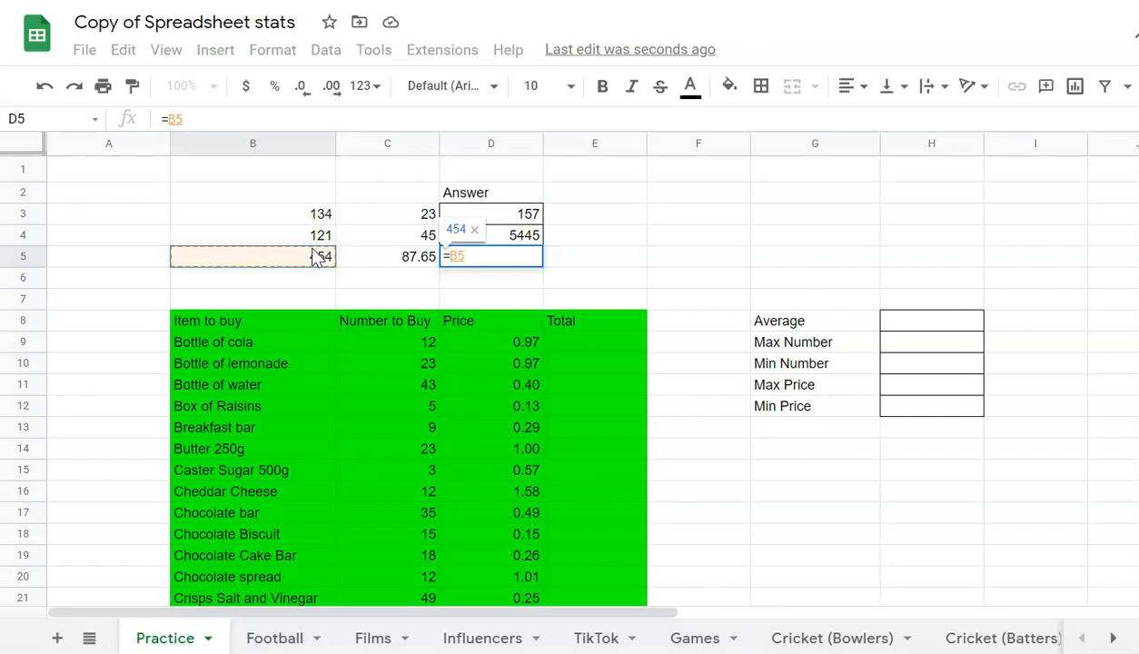
text(/)
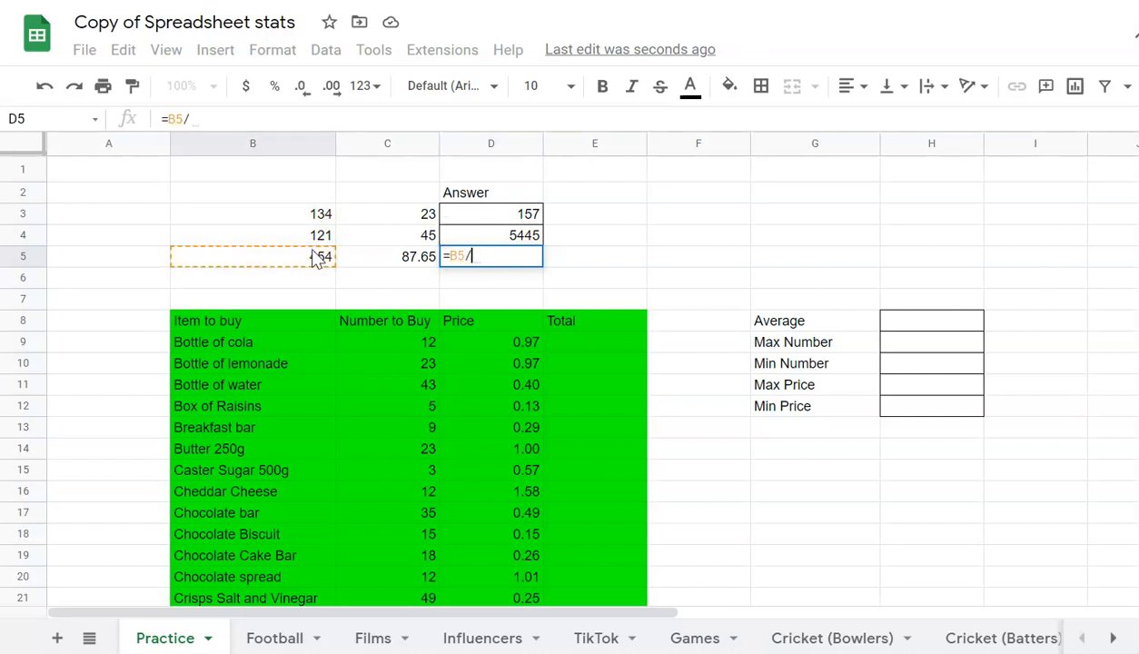
click(407, 257)
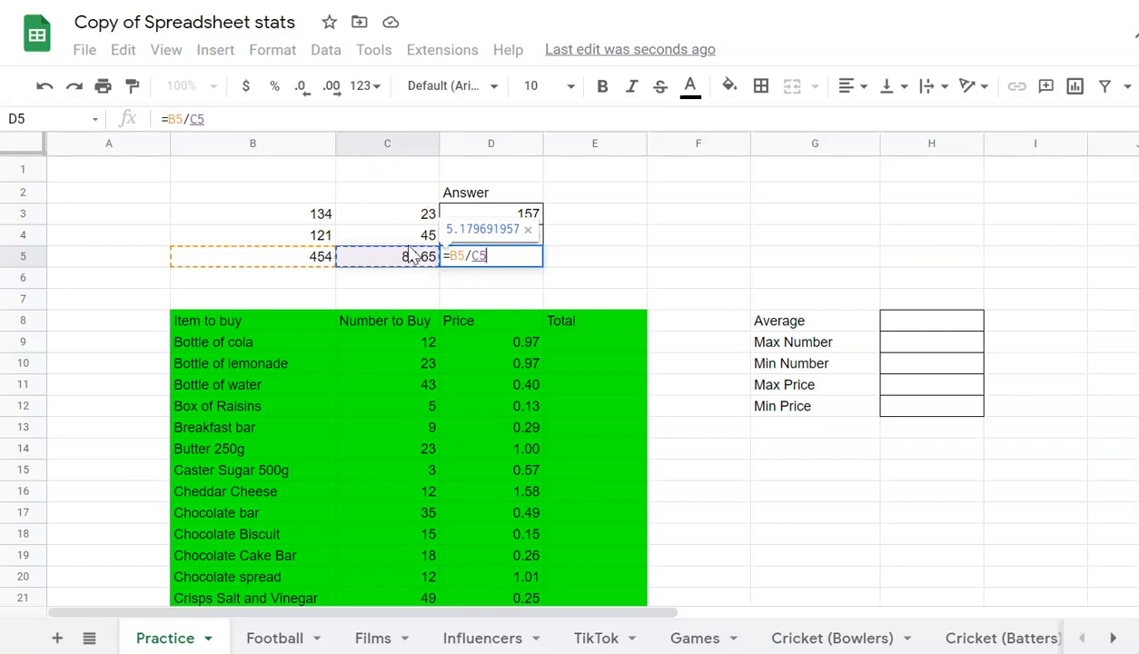
key(Return)
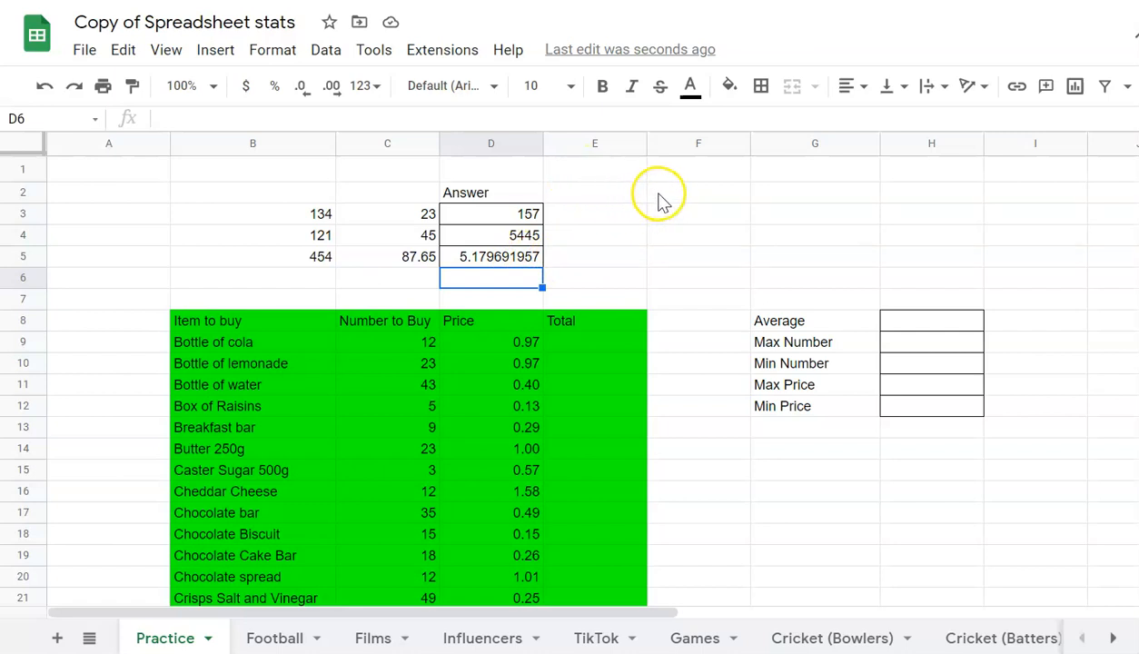
scroll(660, 200, down, 1)
drag(193, 259, 595, 229)
click(731, 83)
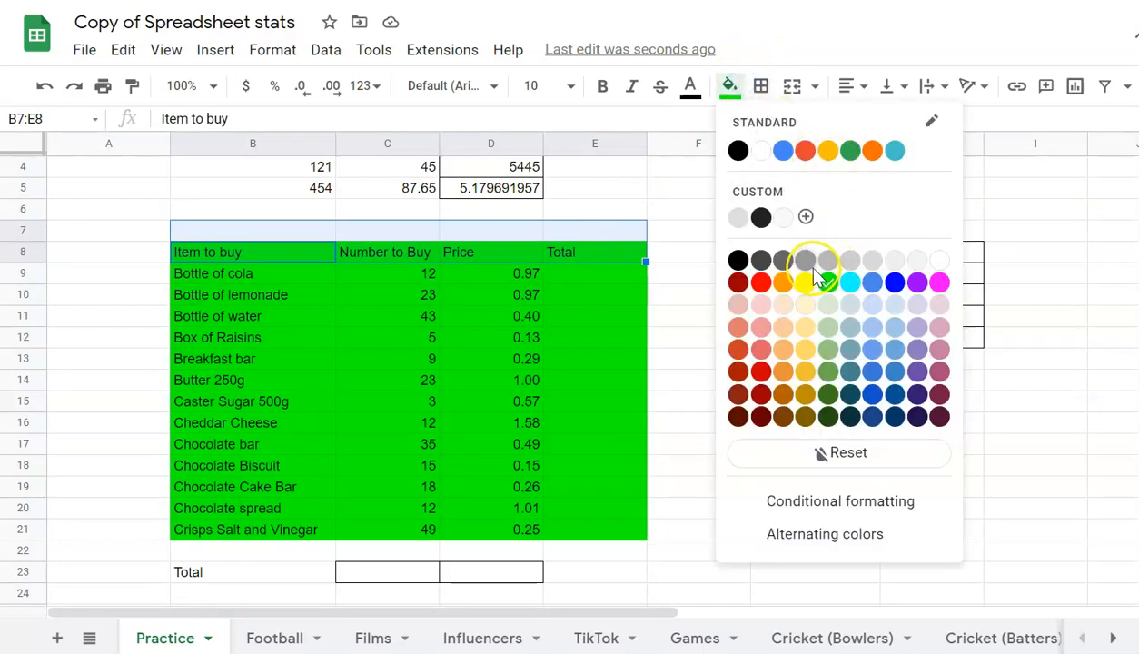
click(805, 283)
click(666, 320)
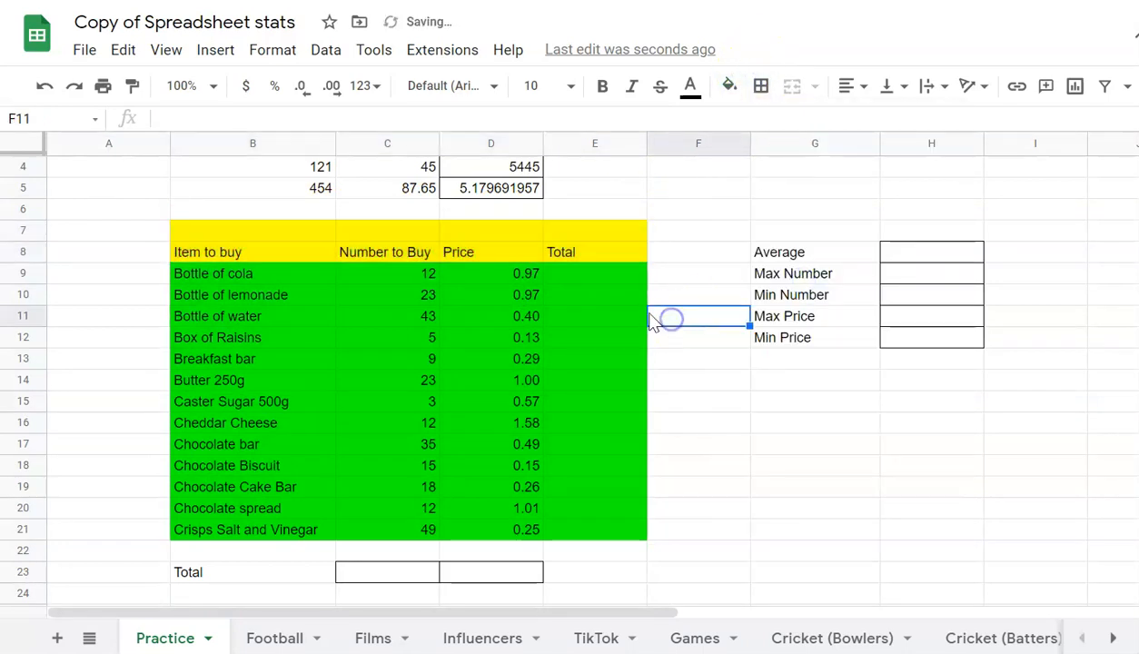
key(ctrl+z)
- Fill the shopping table's header row, cells B8:E8, with yellow
click(316, 245)
drag(272, 256, 589, 254)
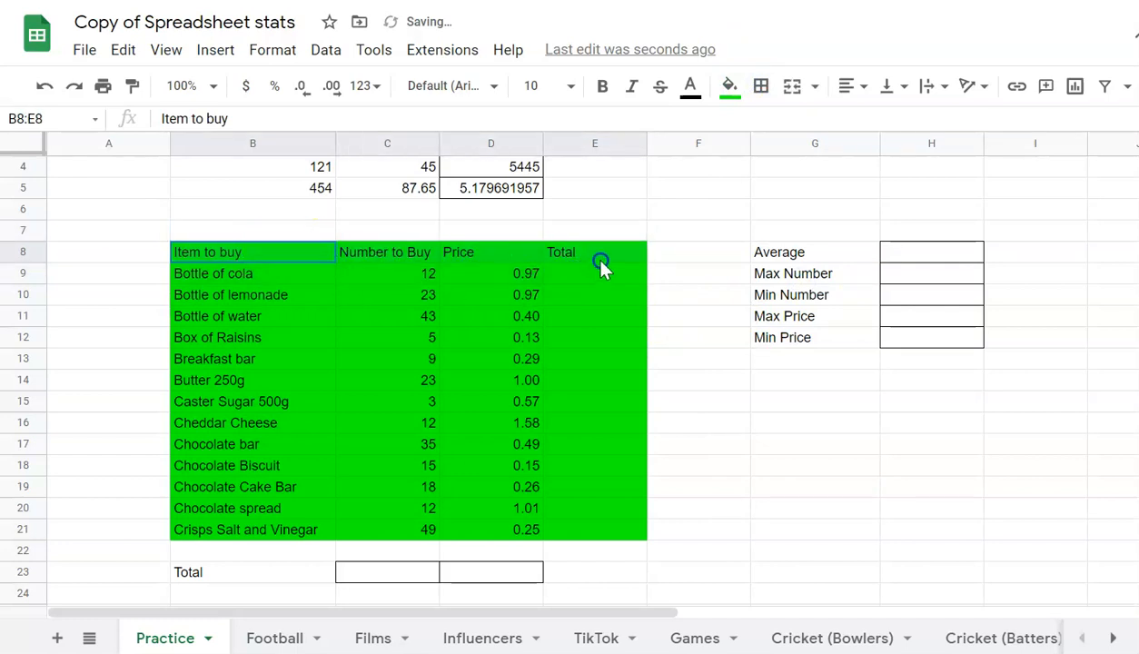
click(734, 84)
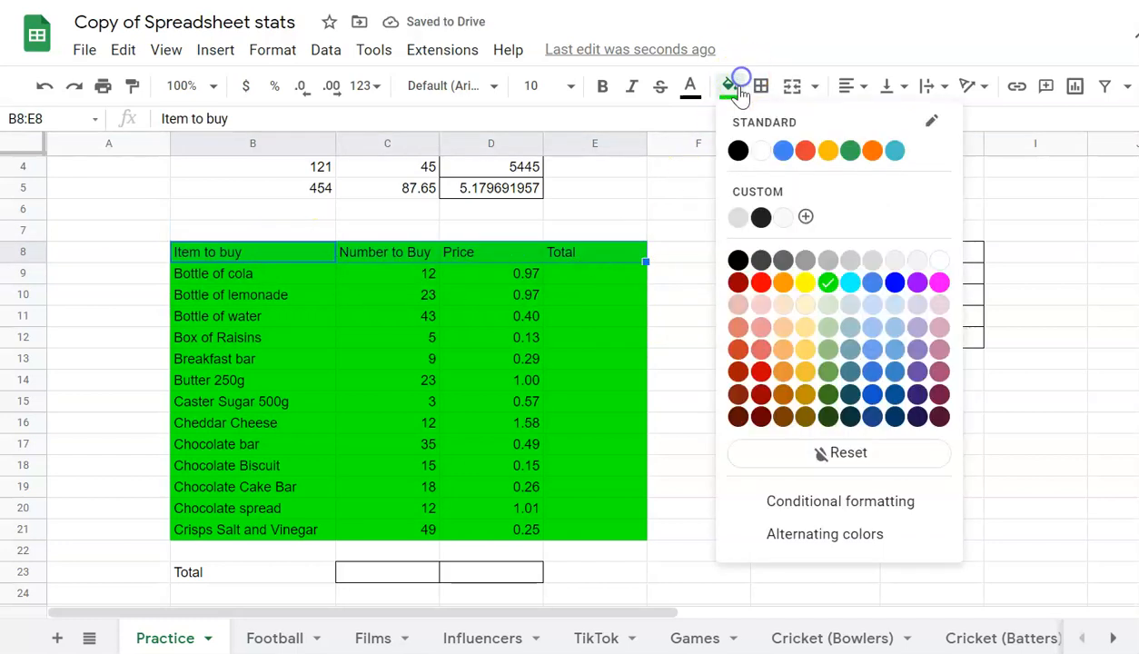
click(809, 285)
click(689, 271)
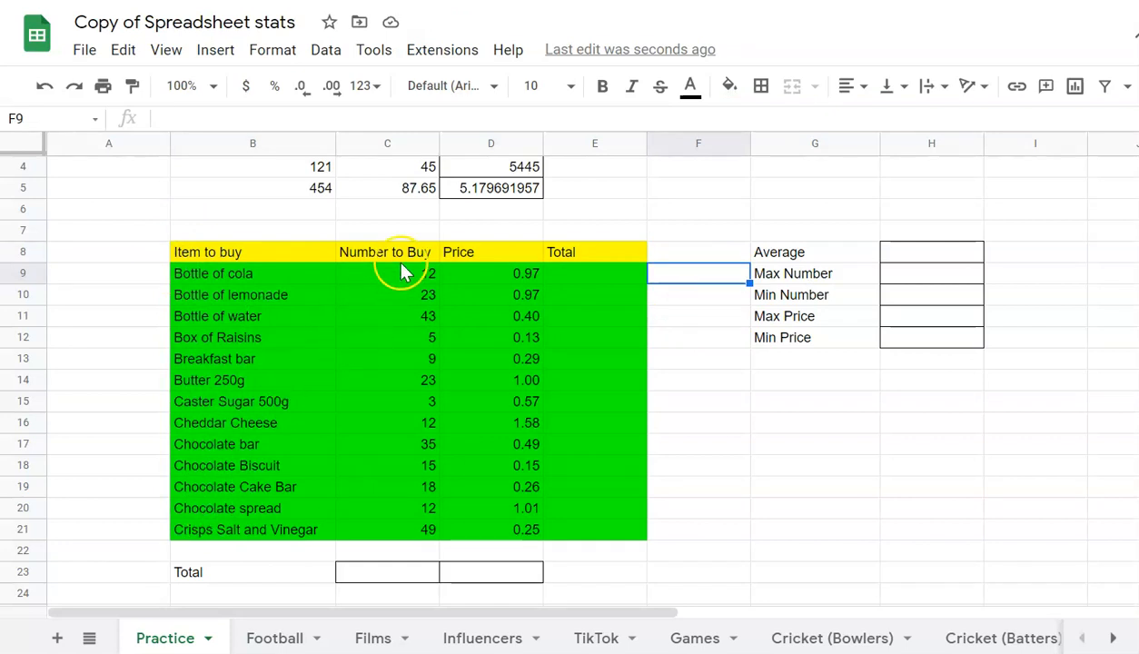
- Calculate the Bottle of cola total in E9 by multiplying number by price with =C9*D9
drag(407, 272, 396, 465)
drag(525, 272, 516, 488)
click(600, 275)
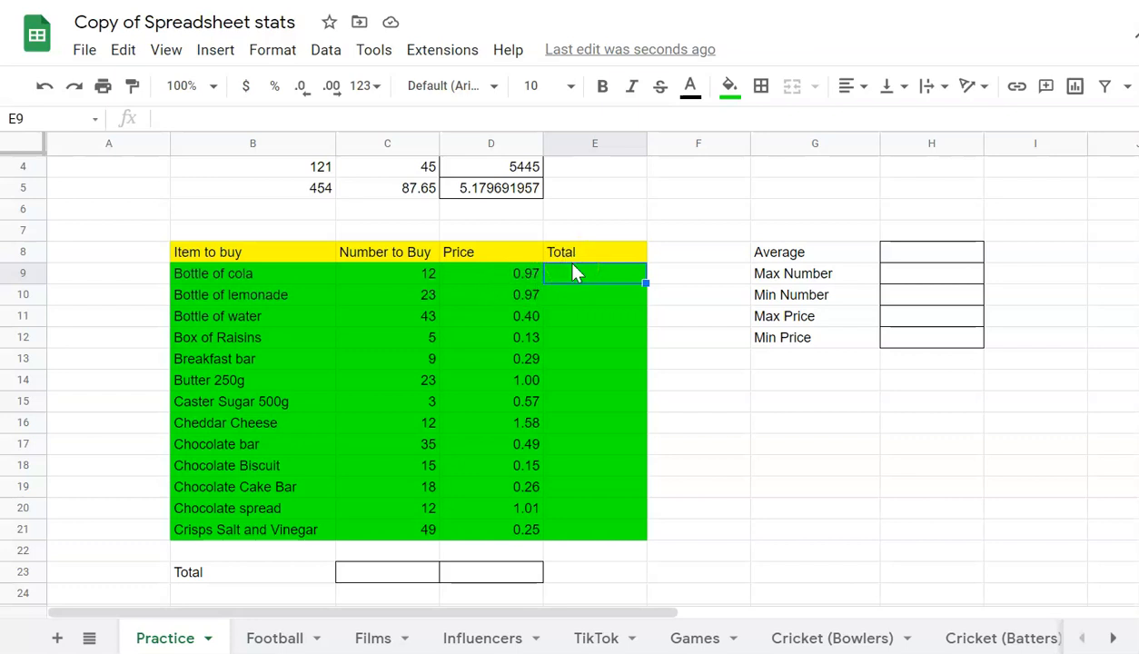
text(=)
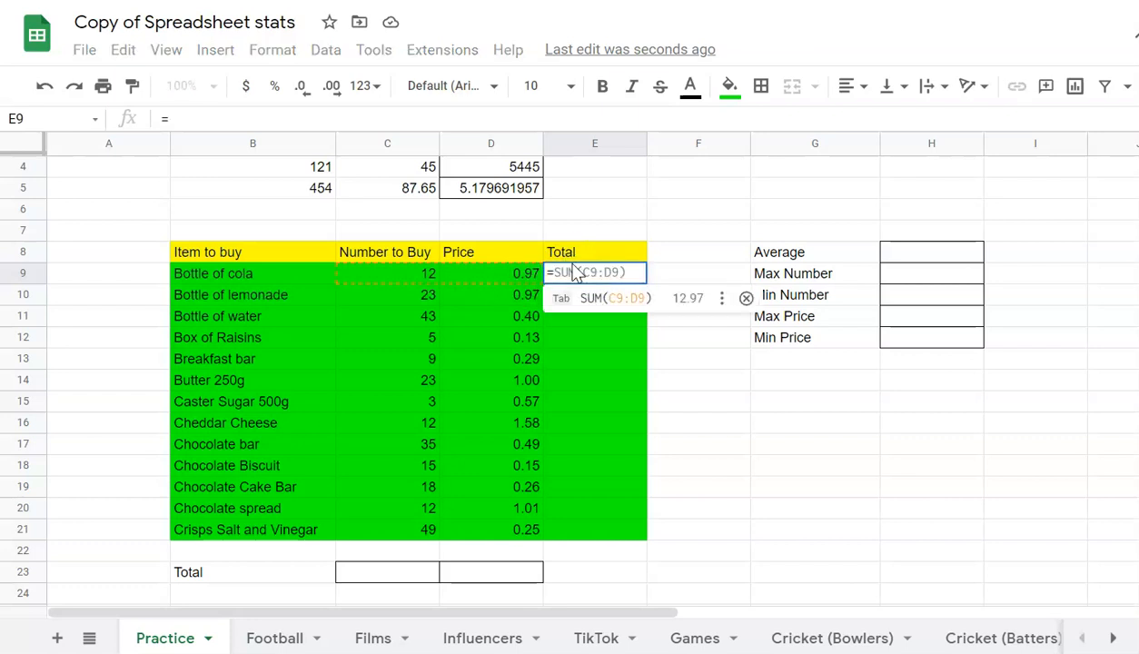
click(410, 278)
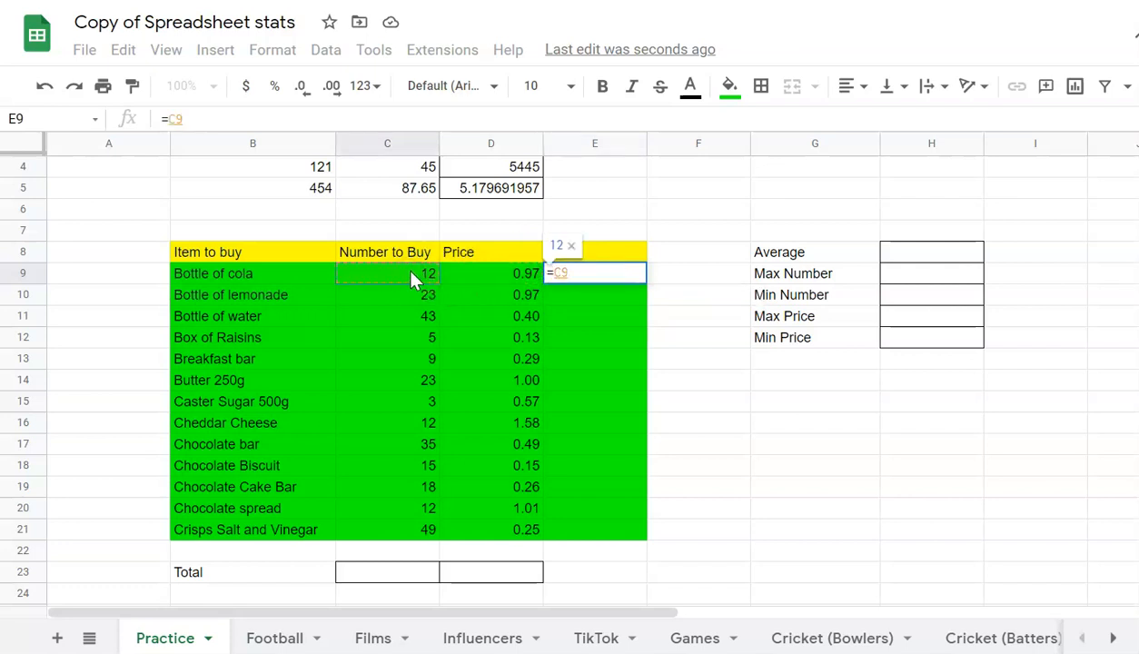
text(*)
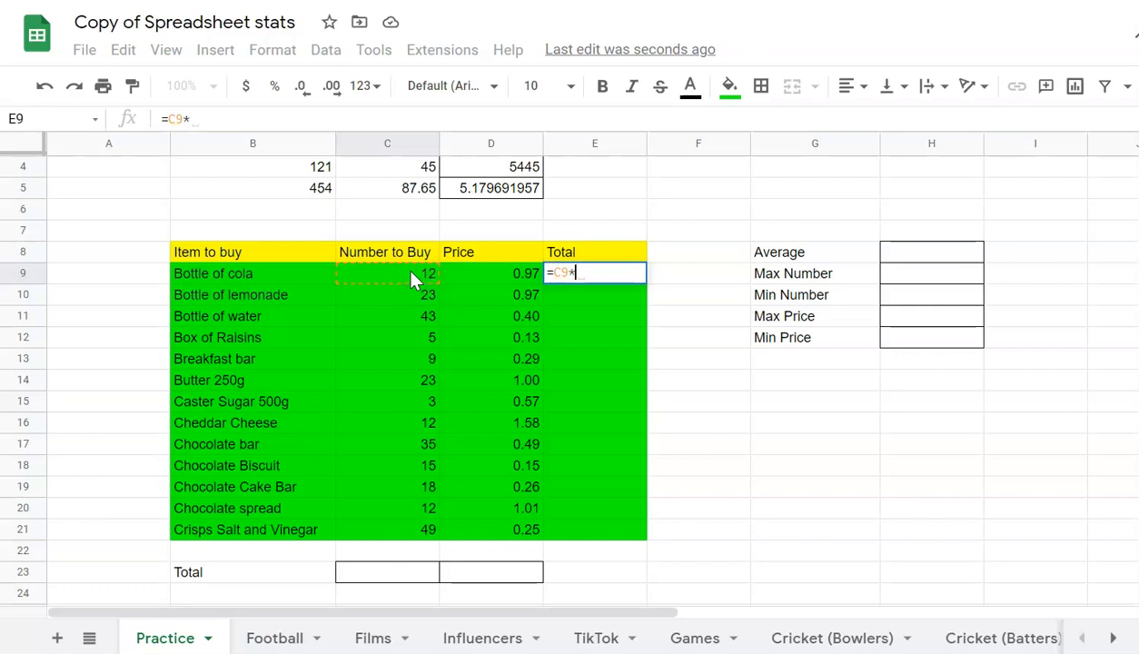
click(498, 274)
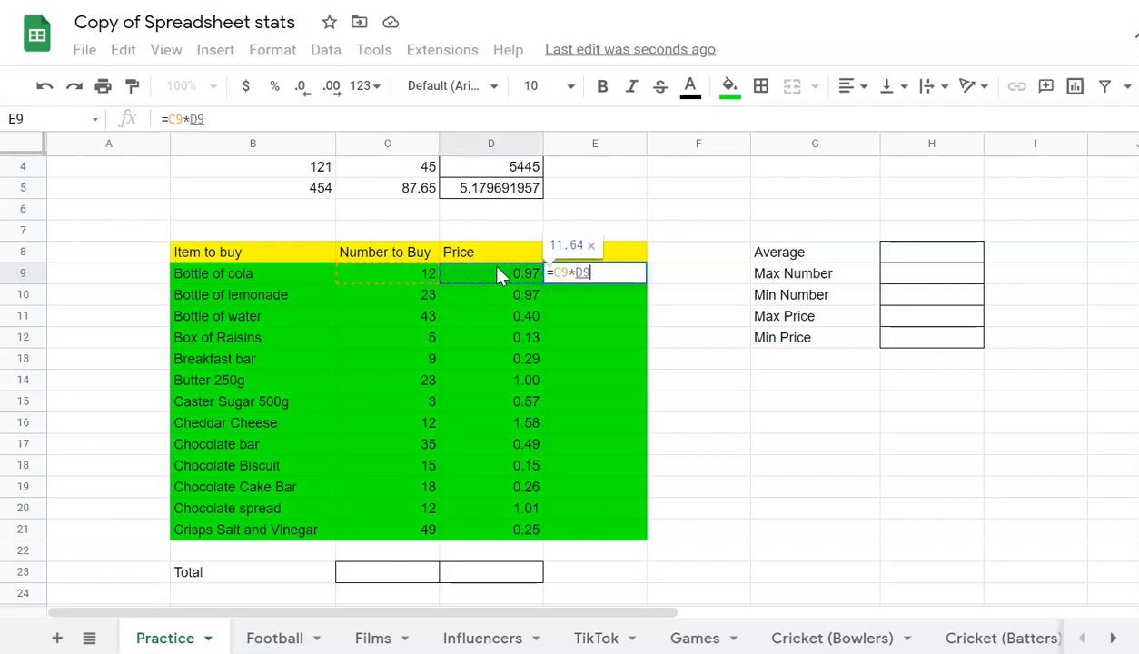
key(Return)
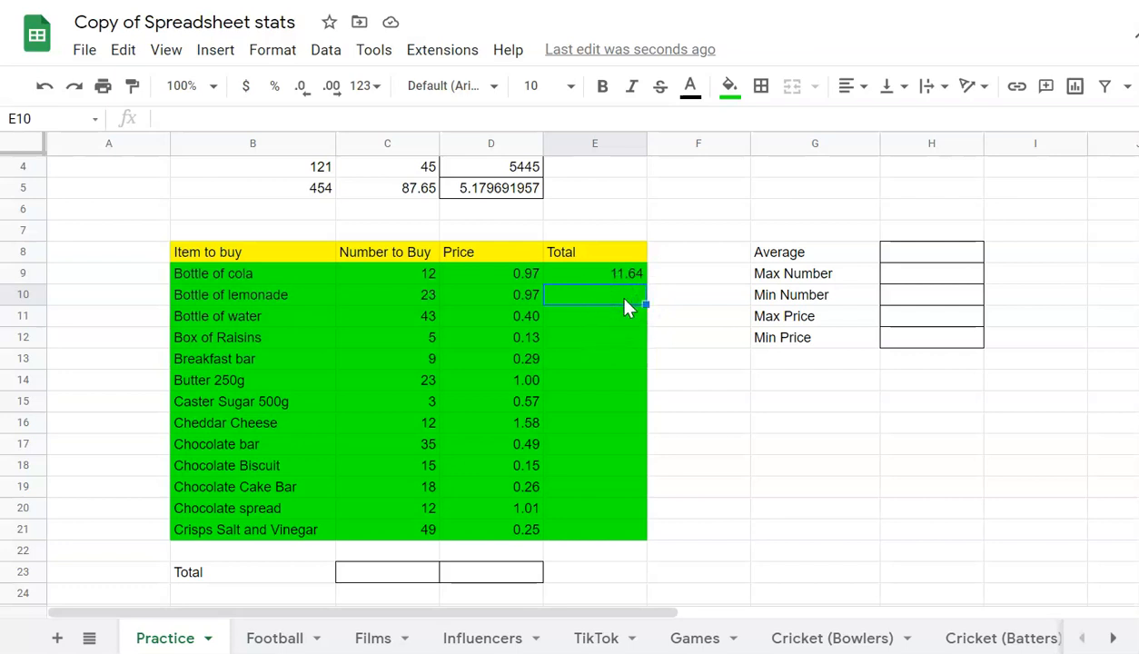
- Calculate the Bottle of lemonade total in E10 by multiplying number by price with =C10*D10
text(=)
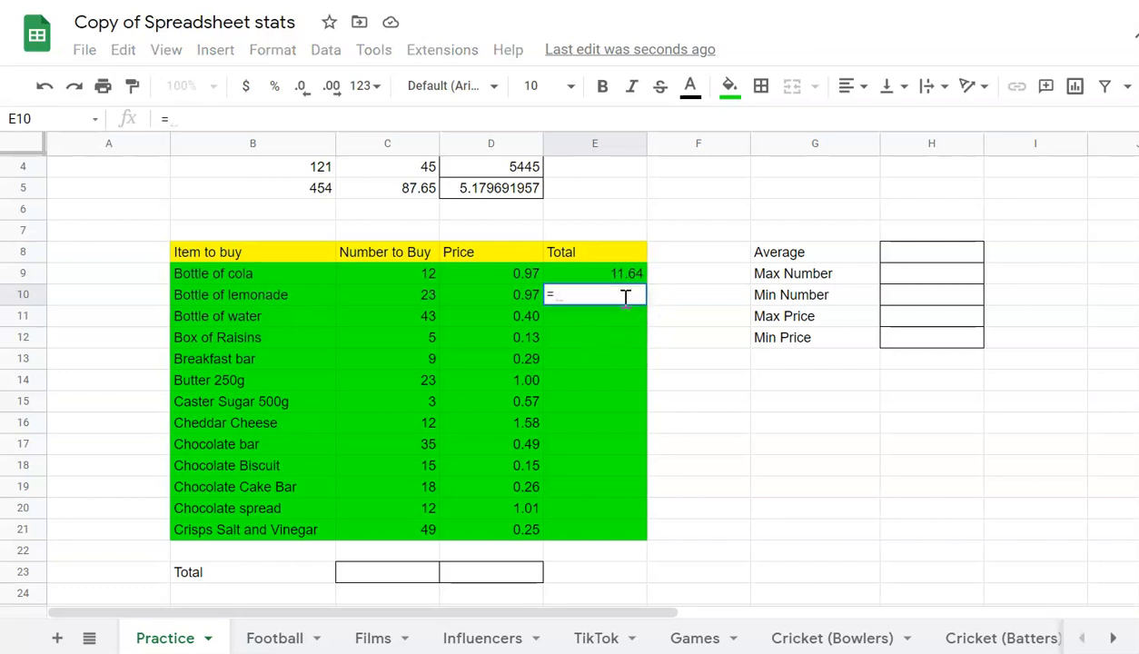
click(423, 296)
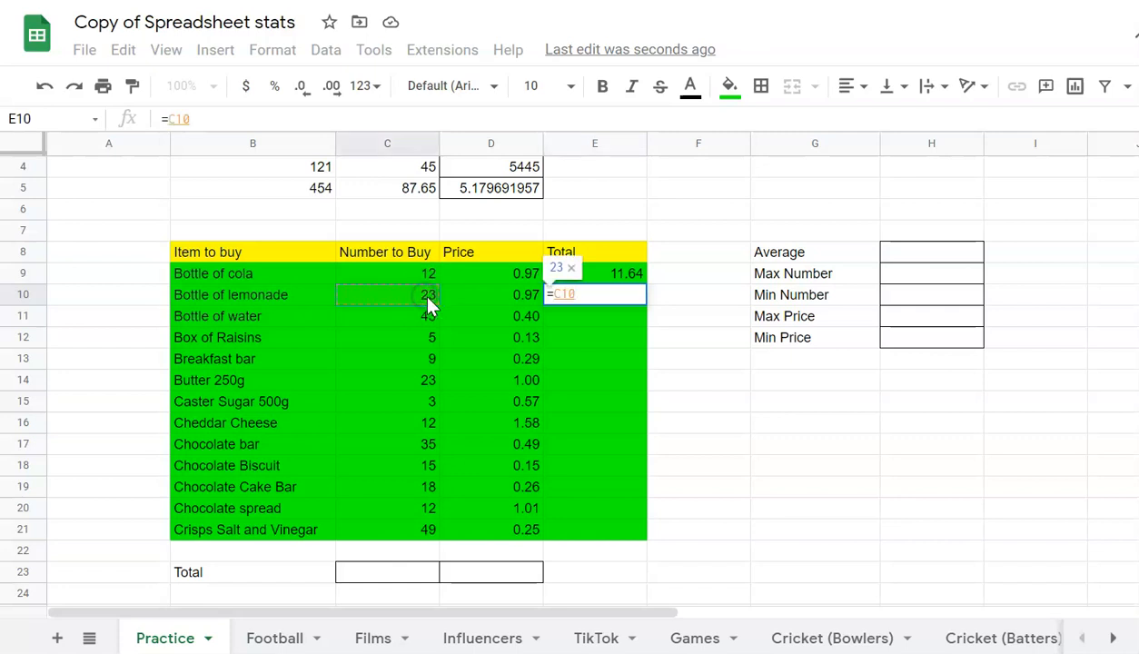
text(*)
click(516, 301)
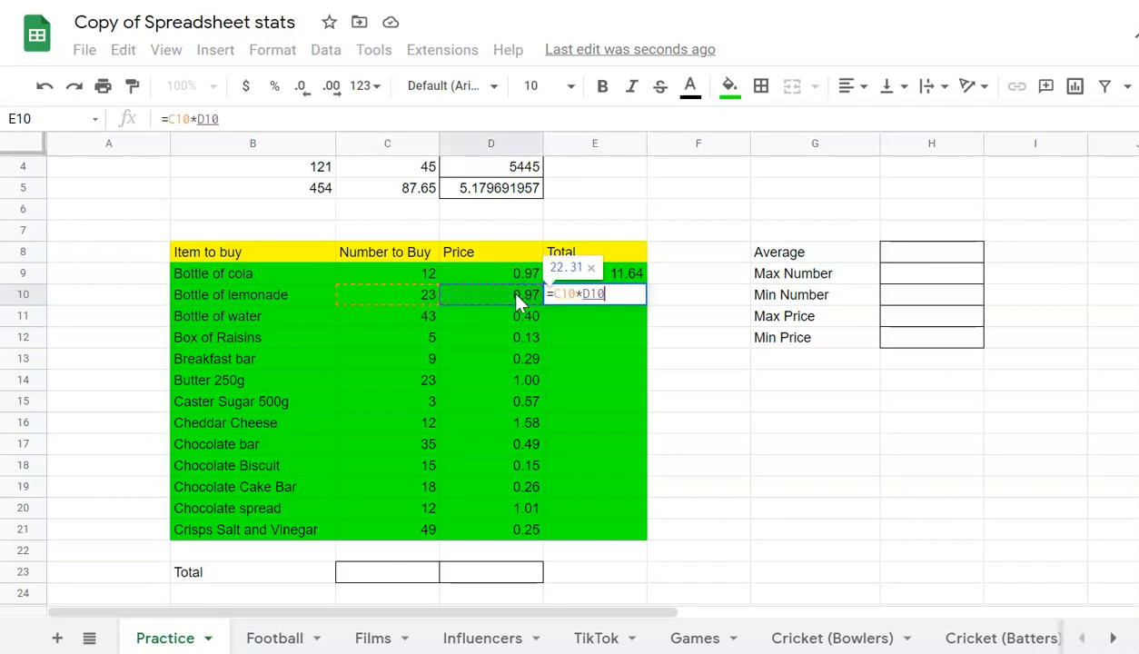
key(Return)
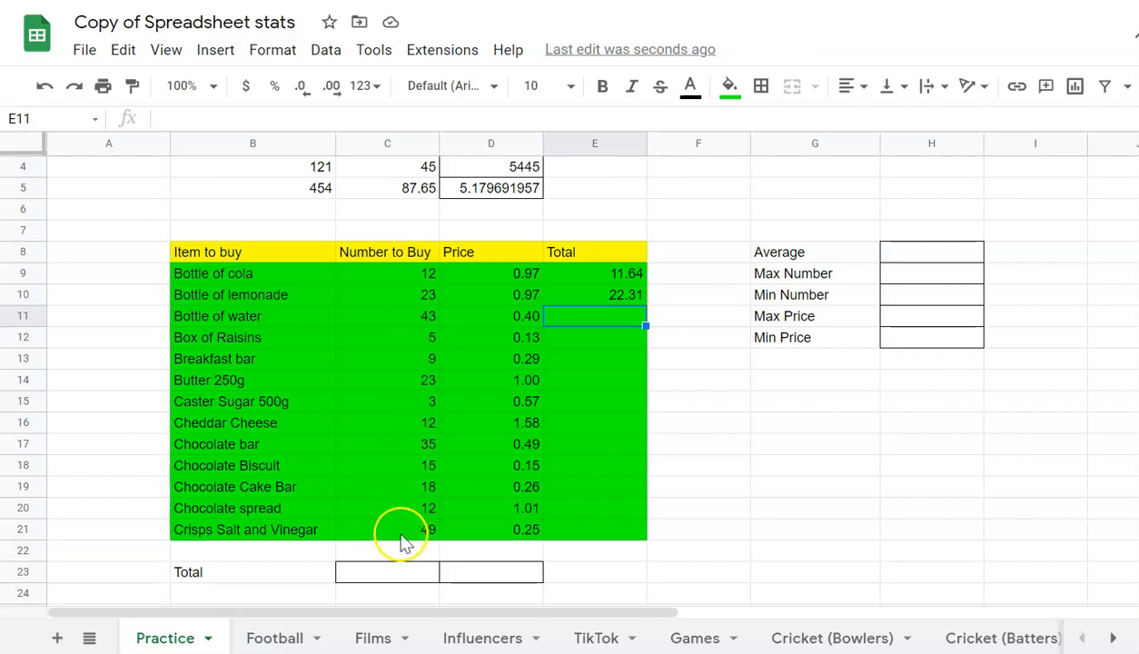
- Add up the Number to Buy column in Total cell C23 with =sum(C9:C21) and check the formula against its range
click(405, 577)
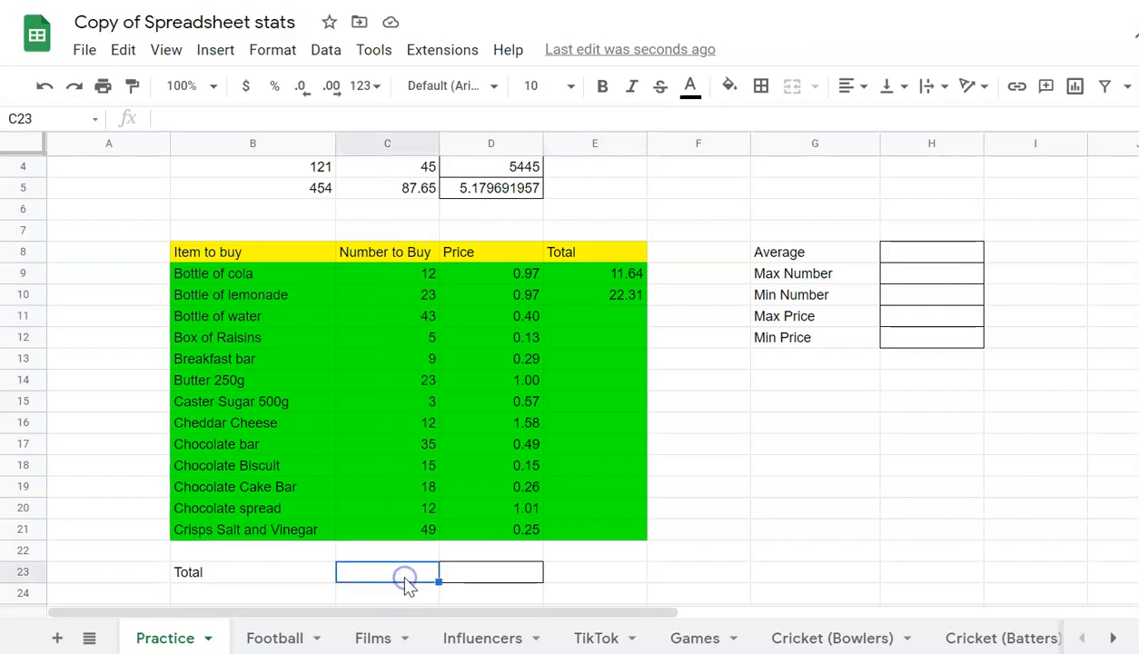
text(=)
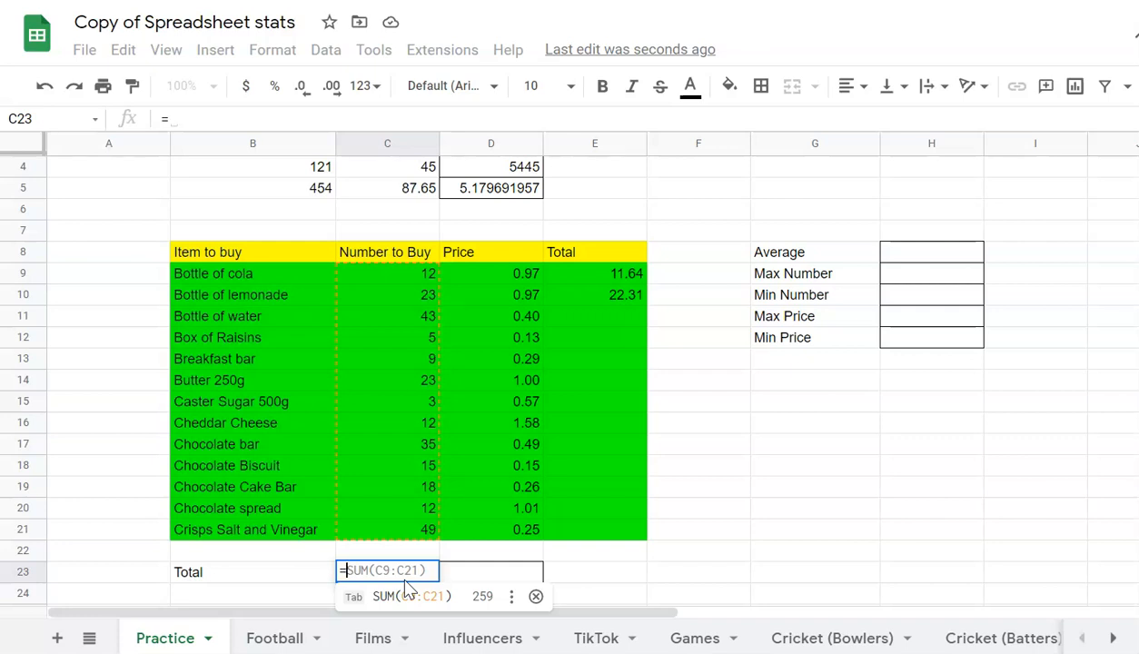
text(sum)
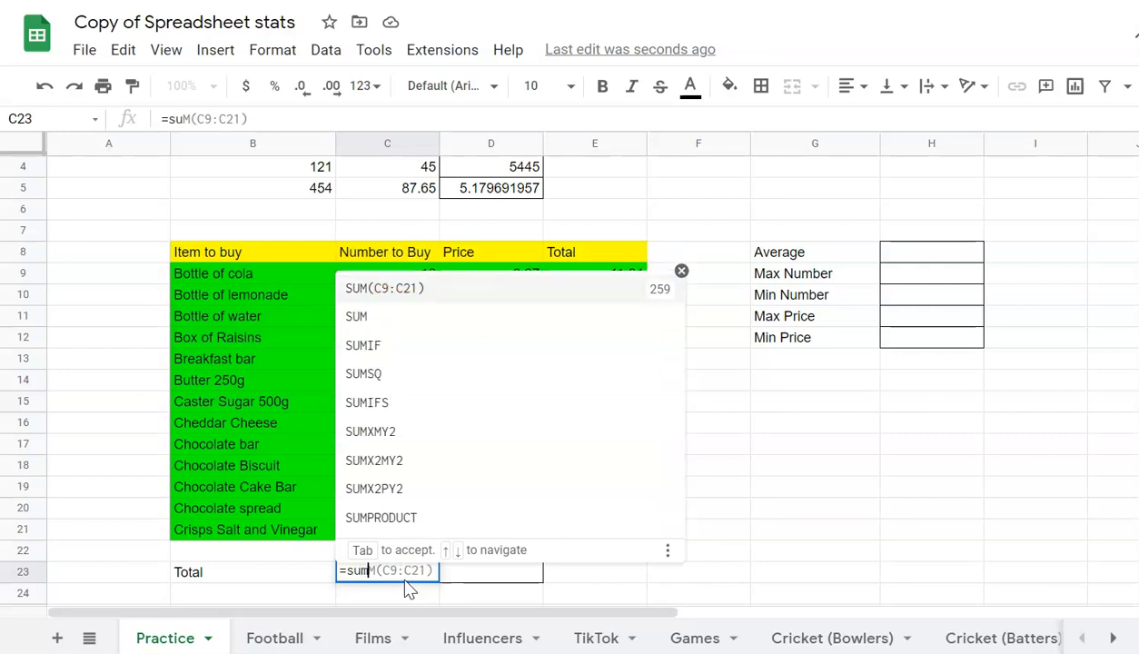
text(()
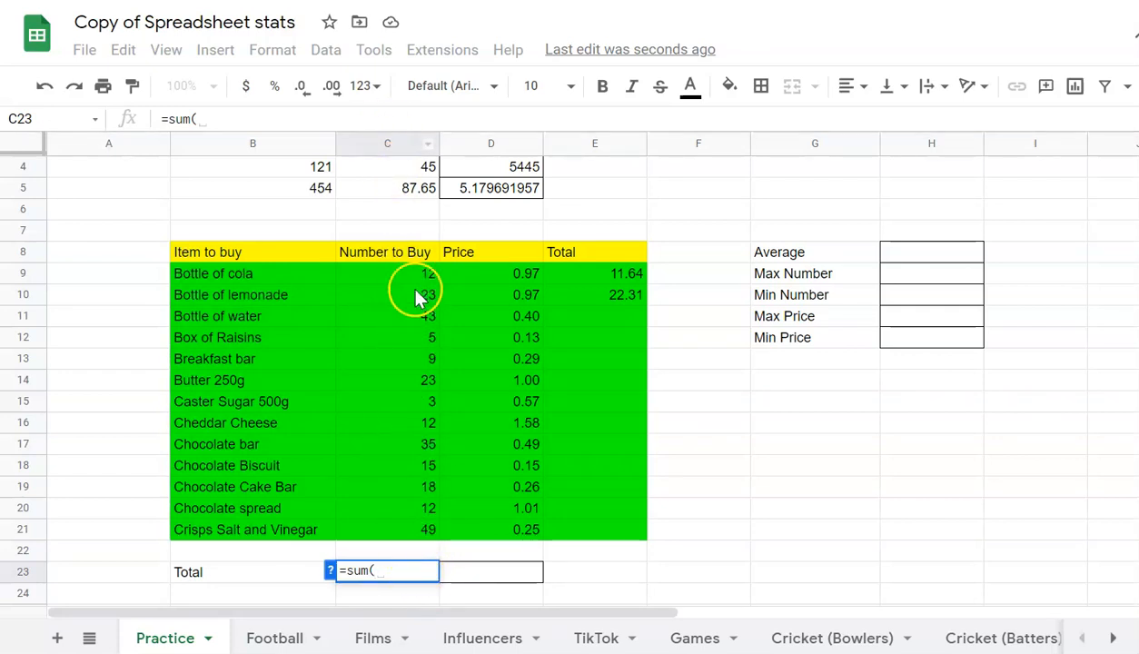
drag(415, 275, 422, 587)
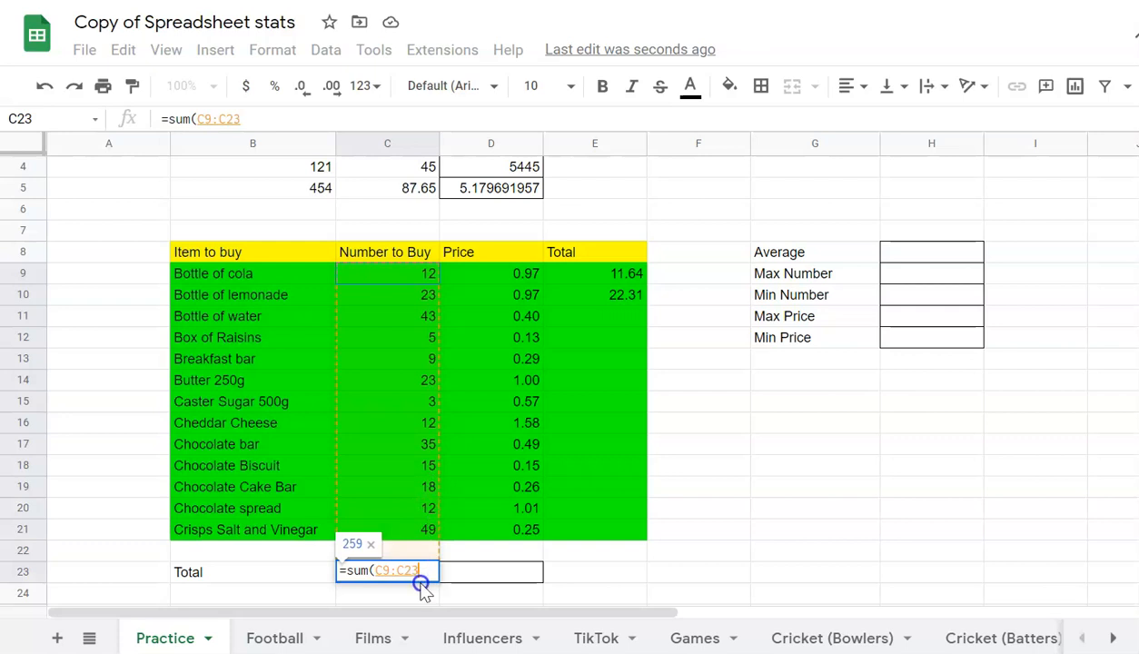
drag(422, 587, 427, 531)
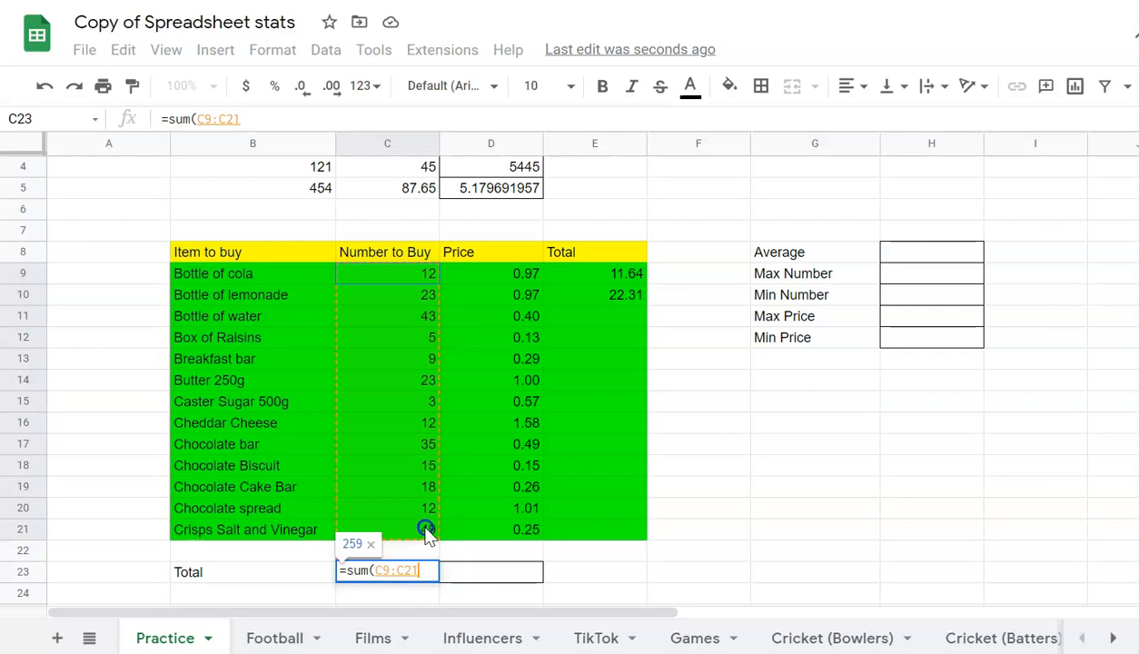
drag(427, 534, 427, 534)
text())
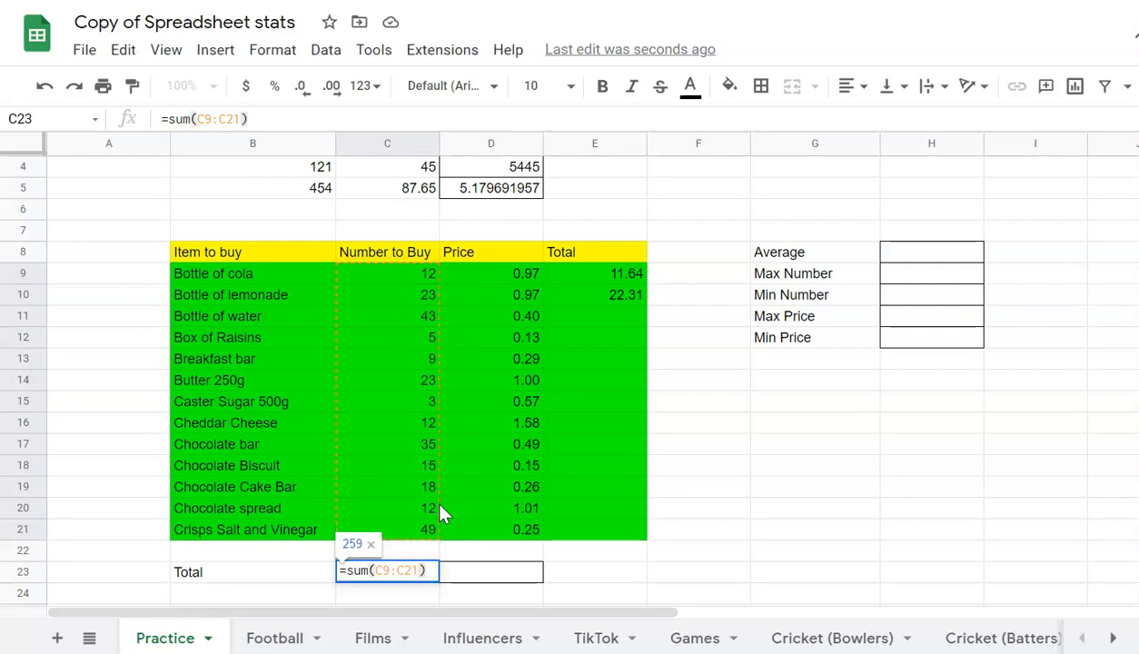
key(Return)
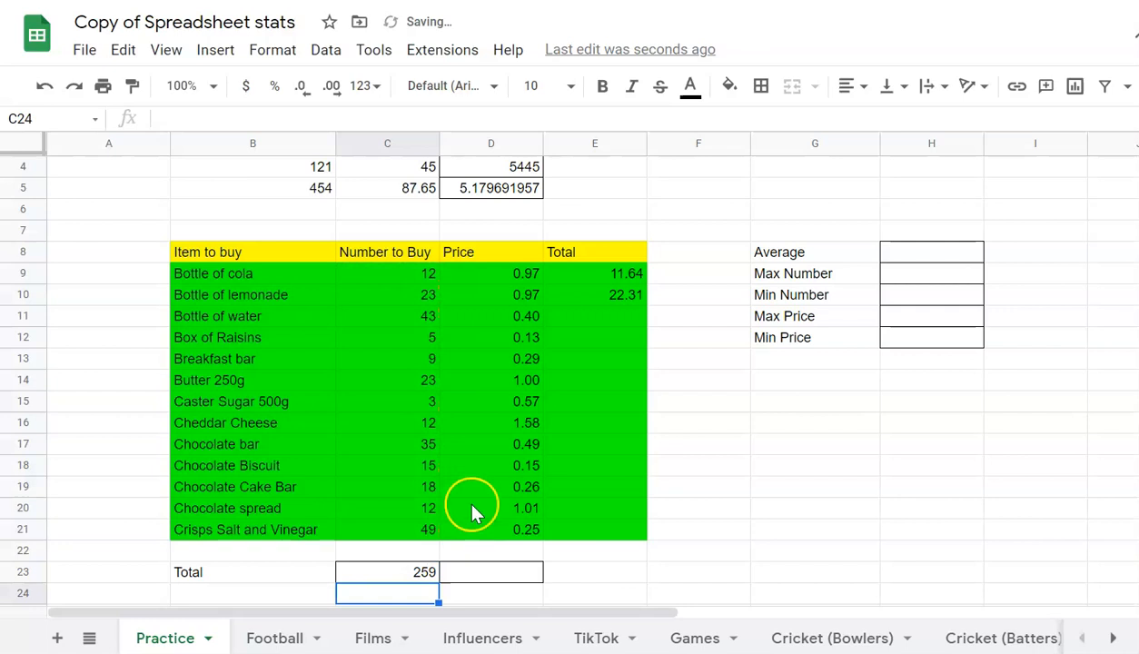
click(422, 571)
drag(390, 273, 427, 528)
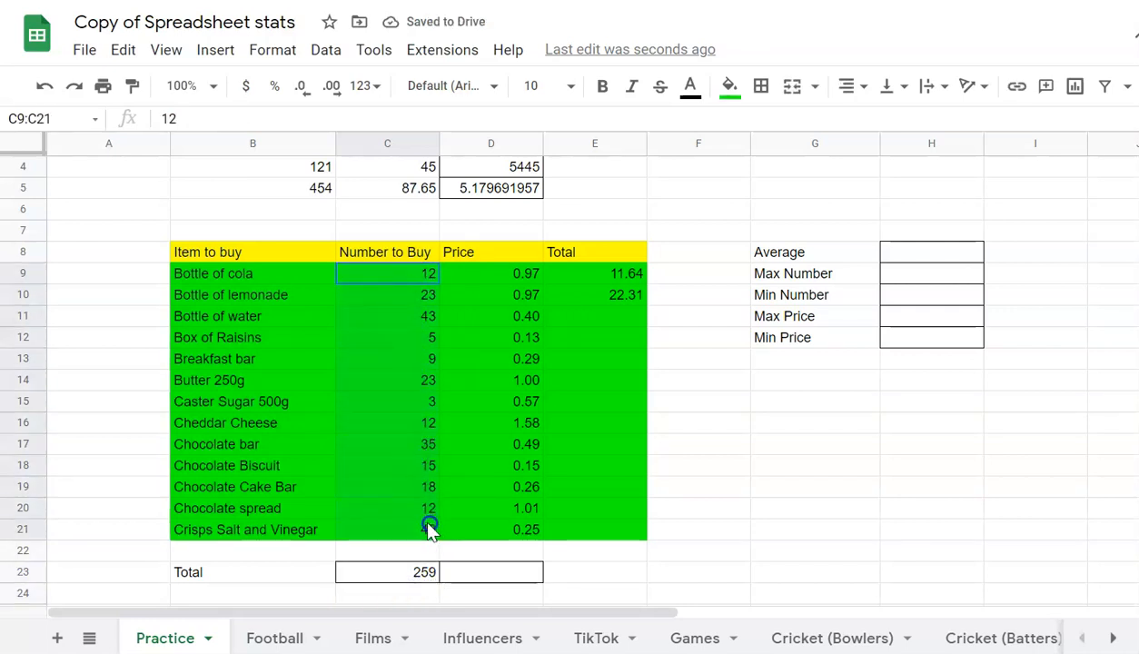
click(400, 575)
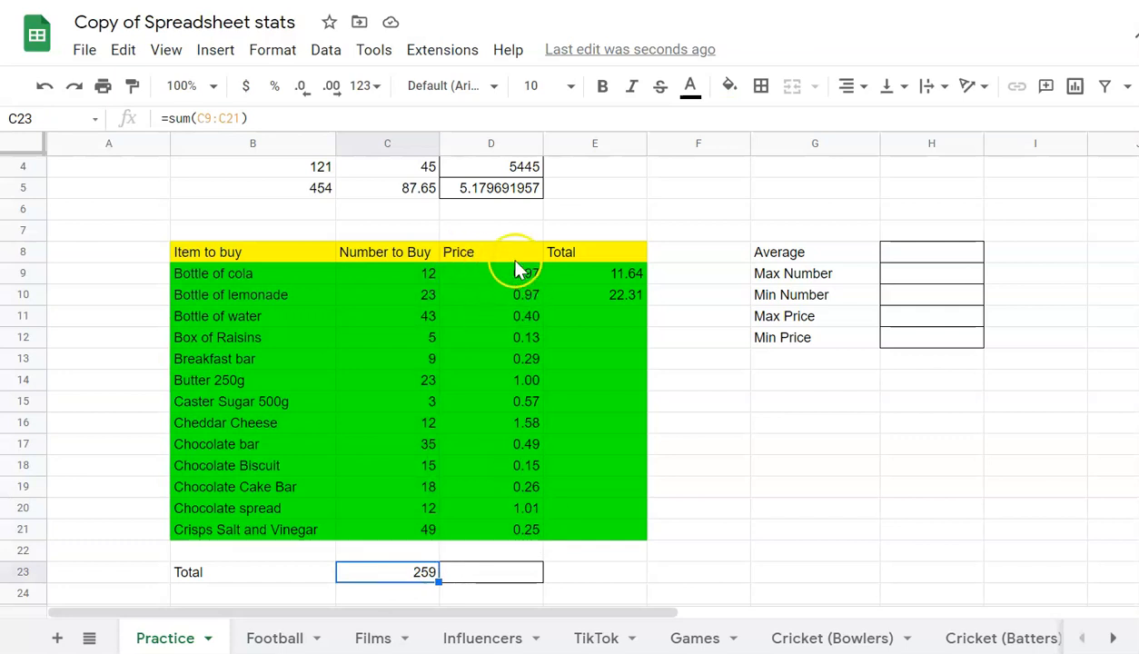
- Add up the Price column in Total cell D23 with the SUM function over D9:D21
click(499, 569)
text(=)
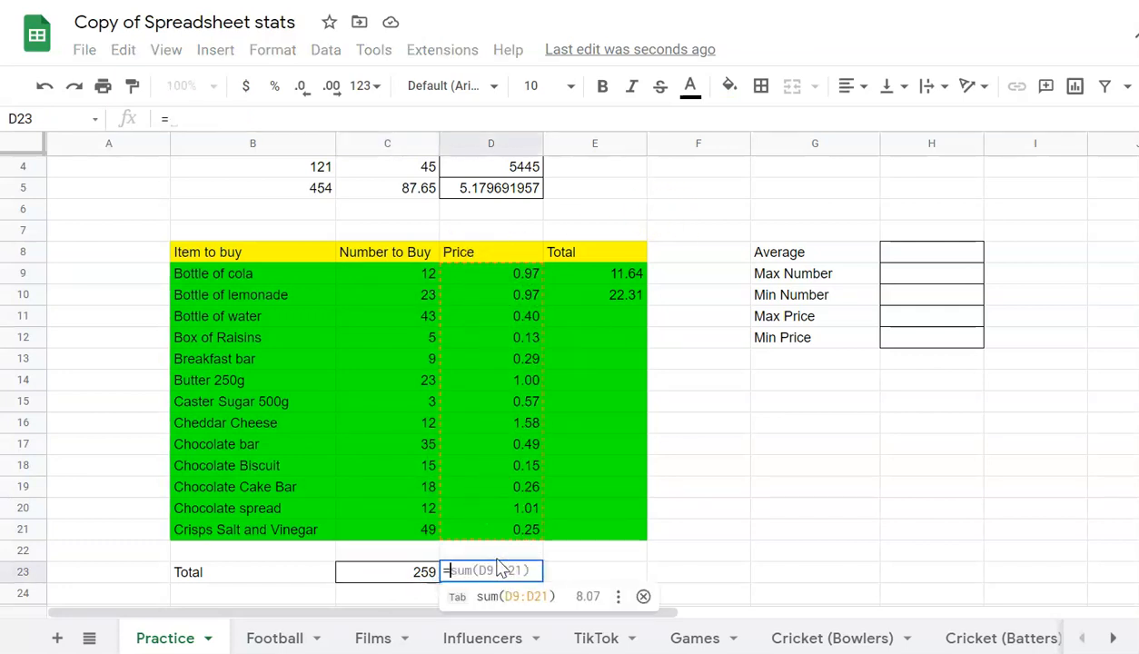
text(sum)
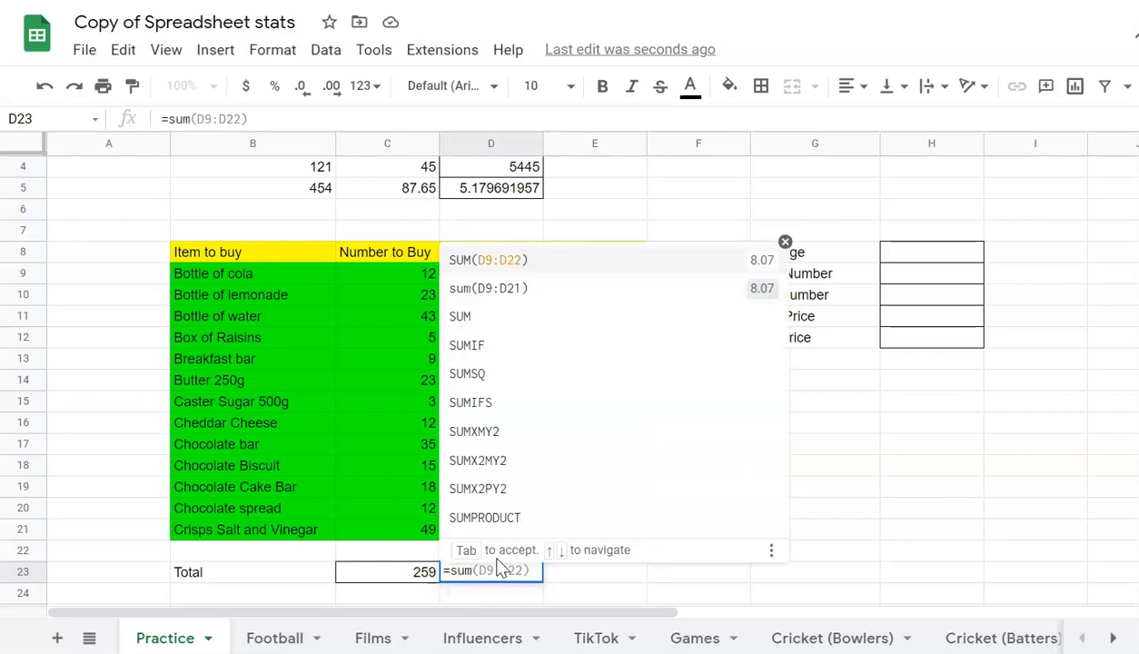
text(()
drag(483, 278, 516, 534)
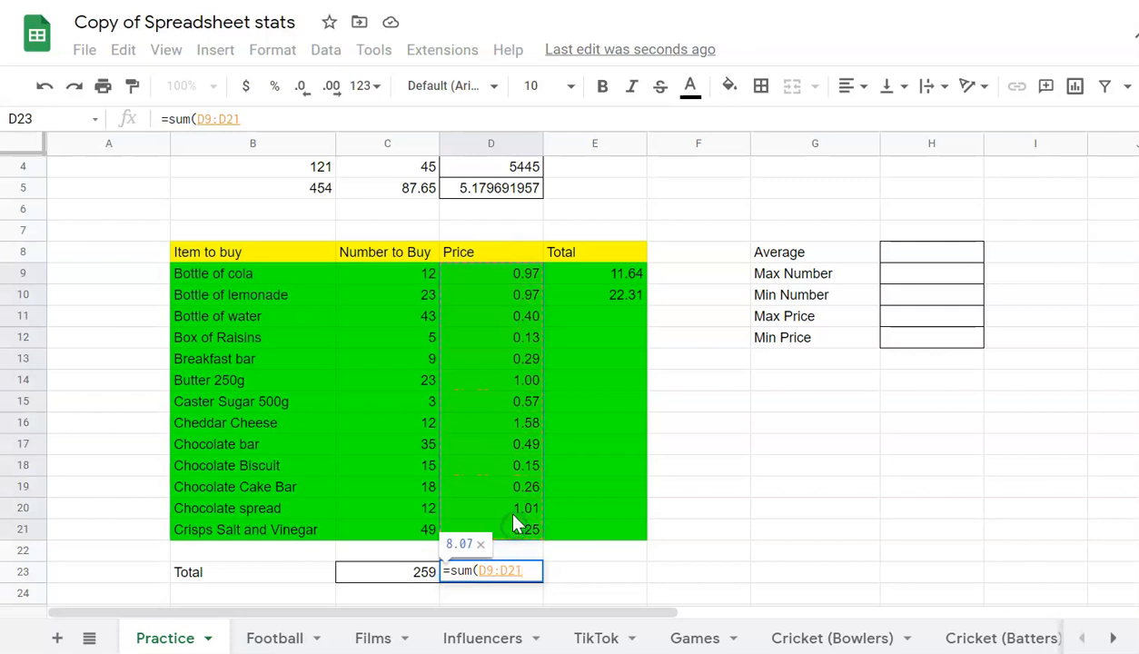
key(Return)
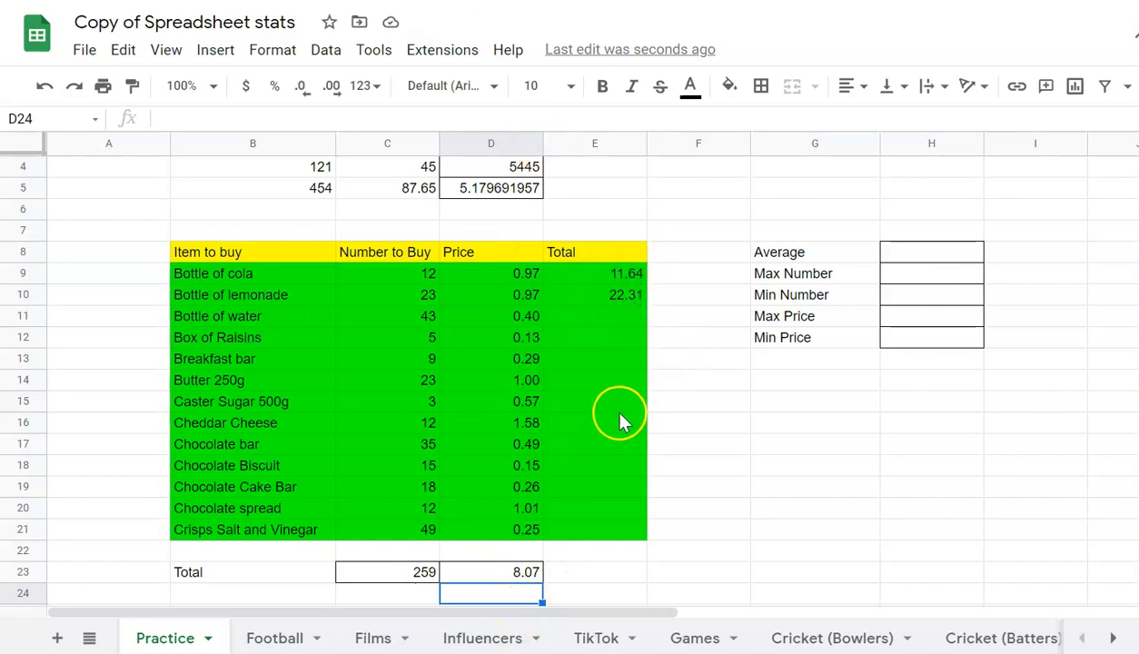
click(609, 572)
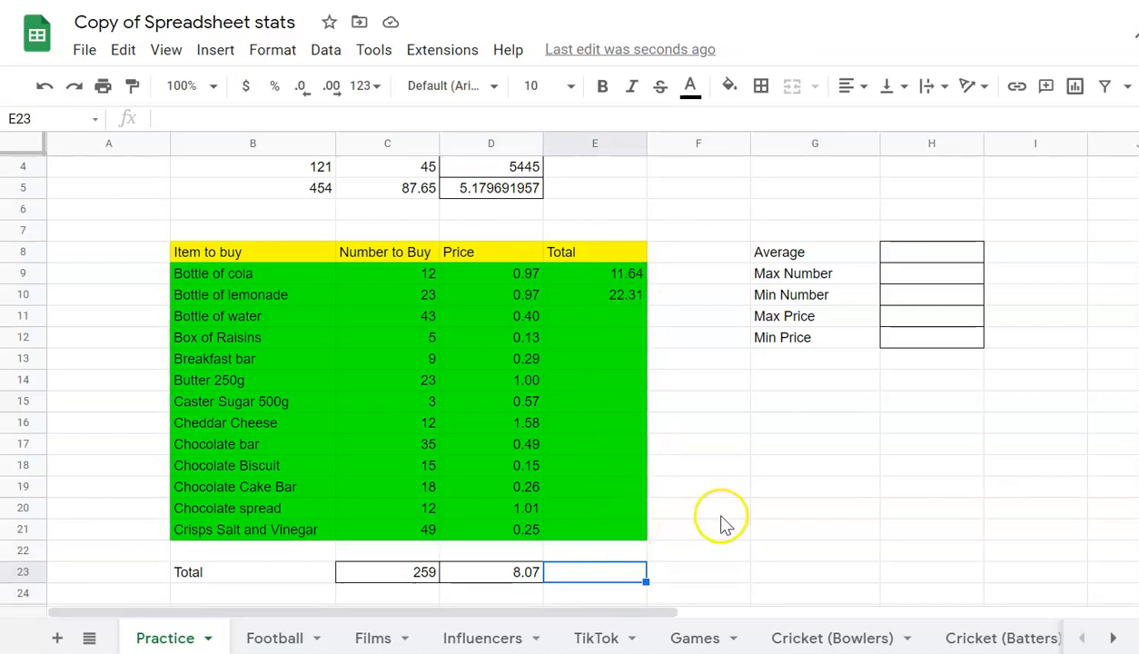
- Enter the example numbers 453 in cell F3 and 34 in cell G3
scroll(724, 525, up, 1)
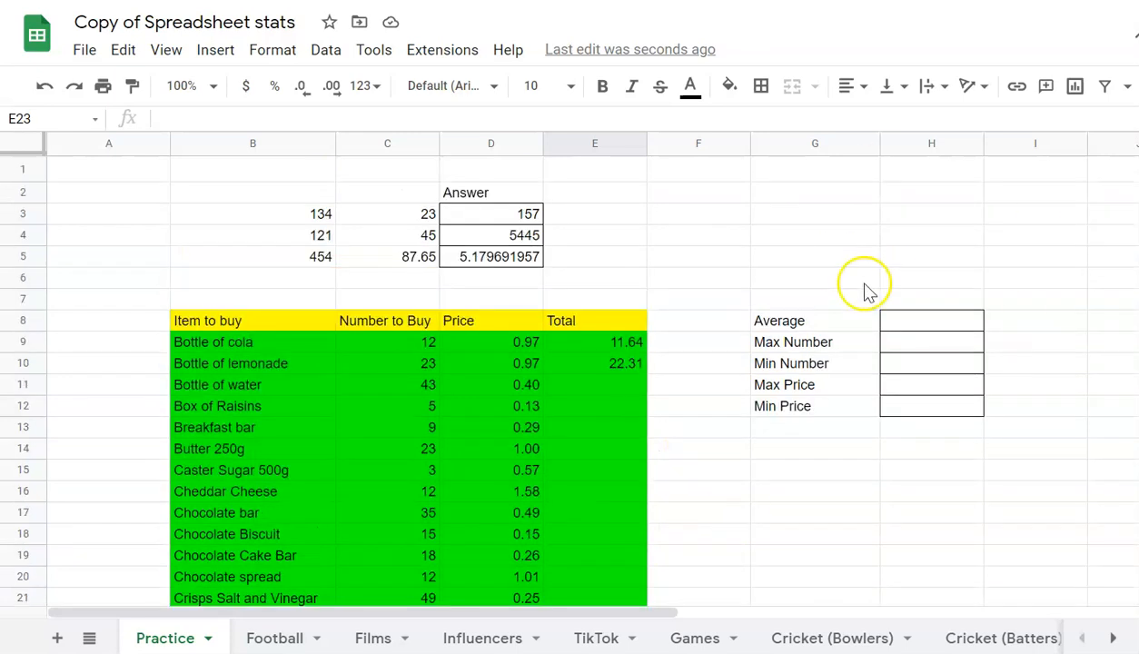
click(720, 221)
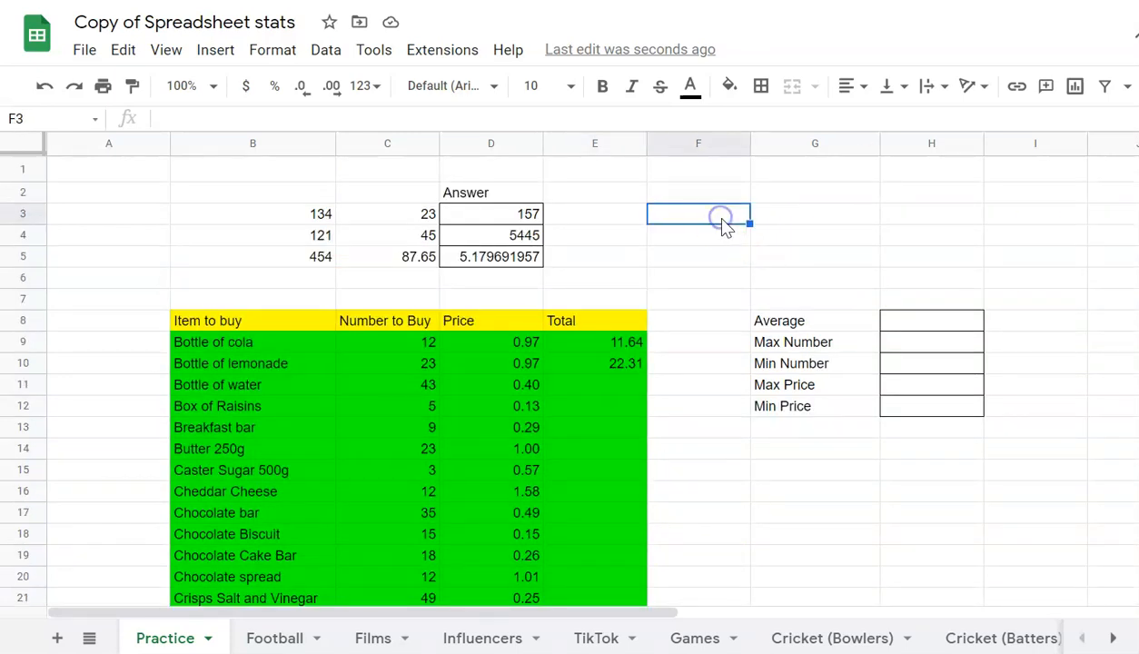
text(453)
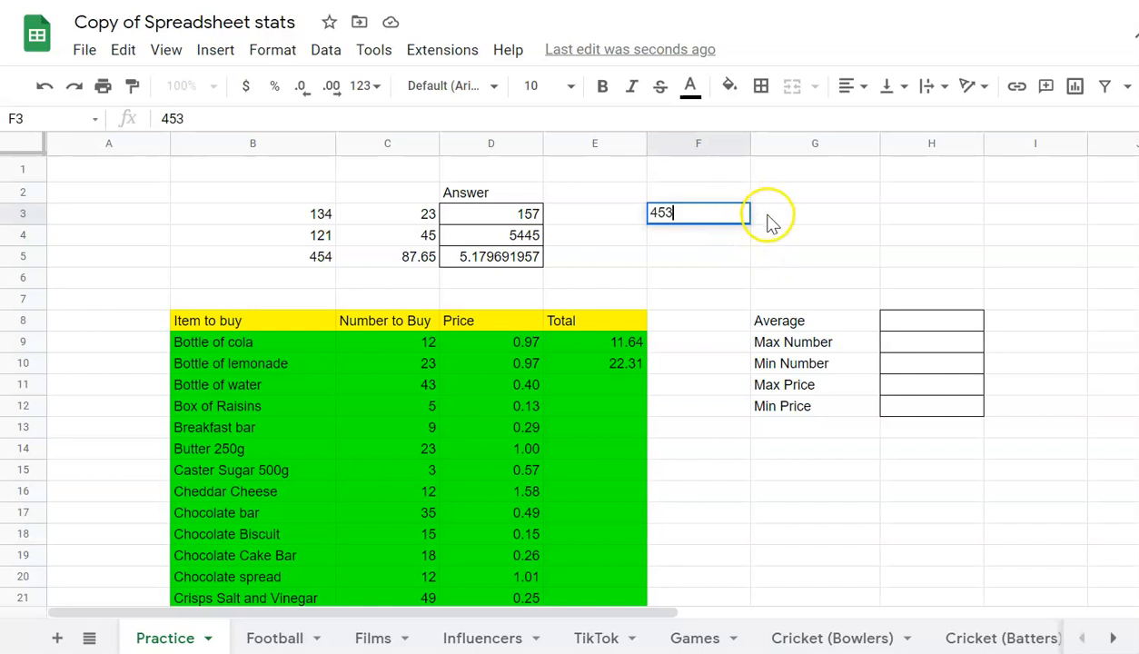
click(766, 218)
text(34)
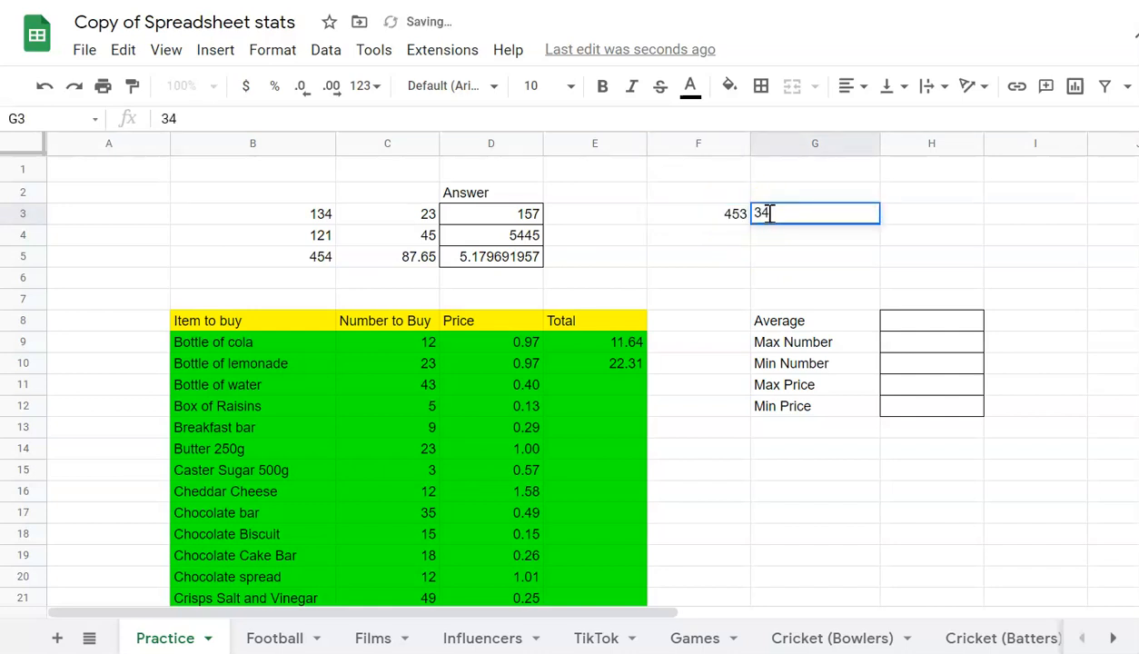
- Subtract the second example number from the first in cell H3 with =F3-G3
click(905, 216)
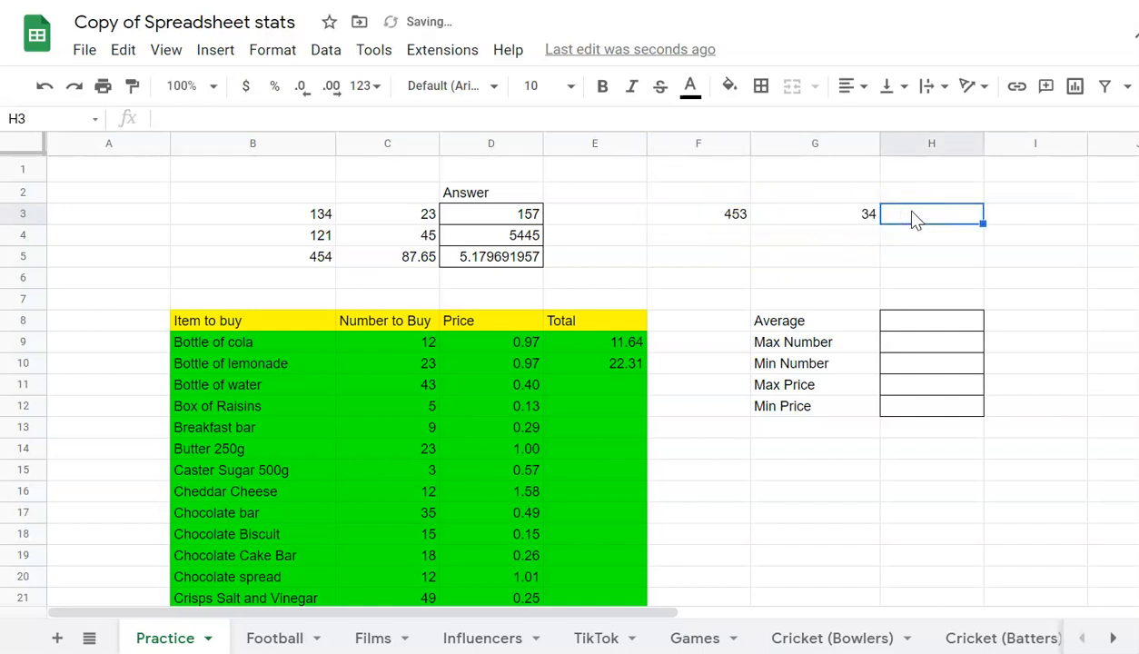
text(=)
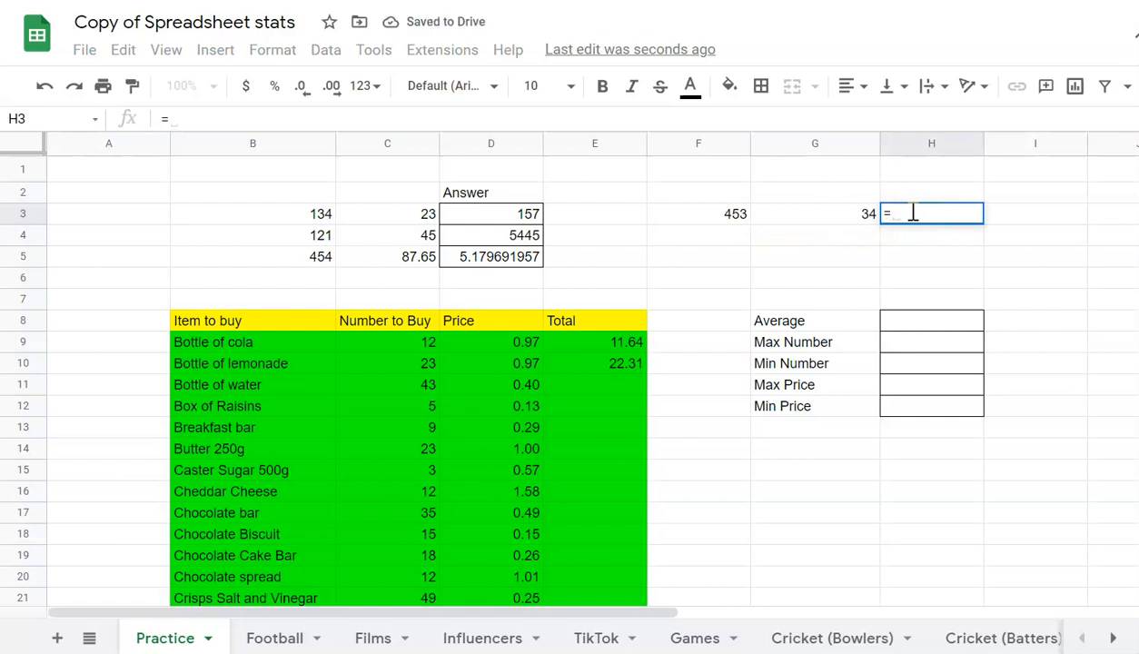
click(734, 215)
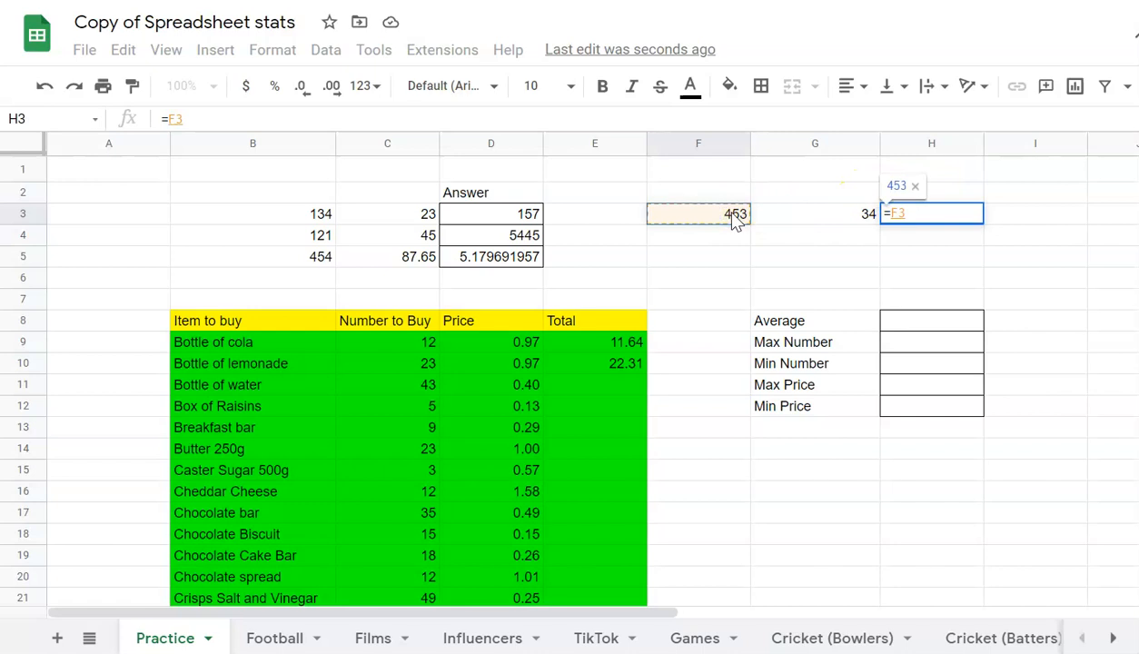
text(-)
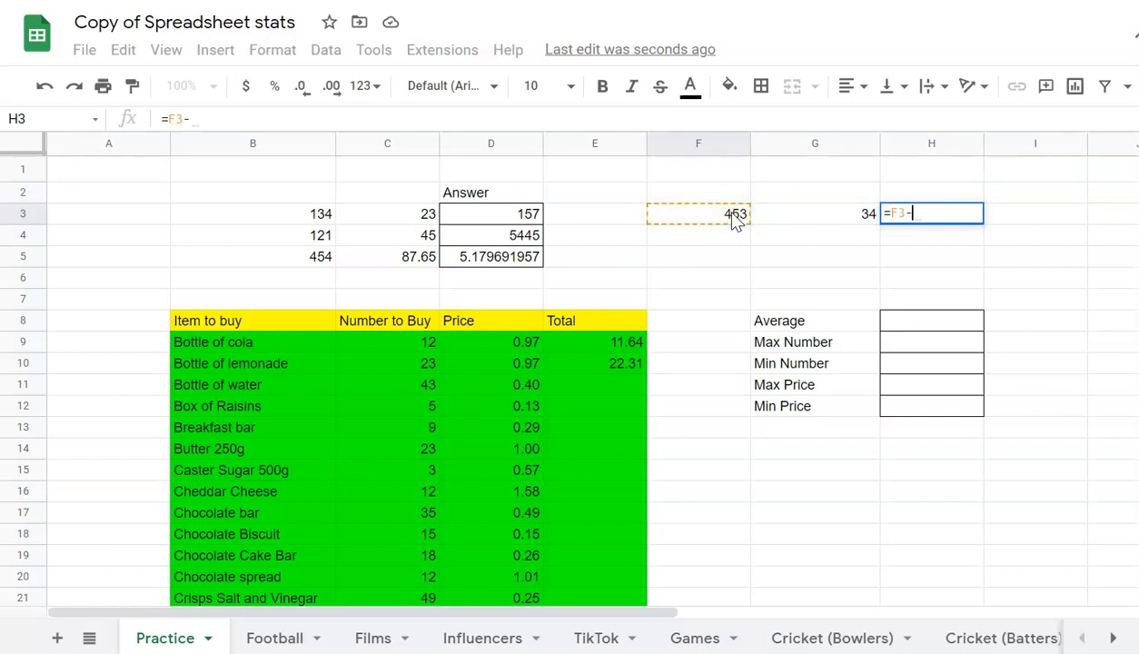
click(805, 218)
key(Return)
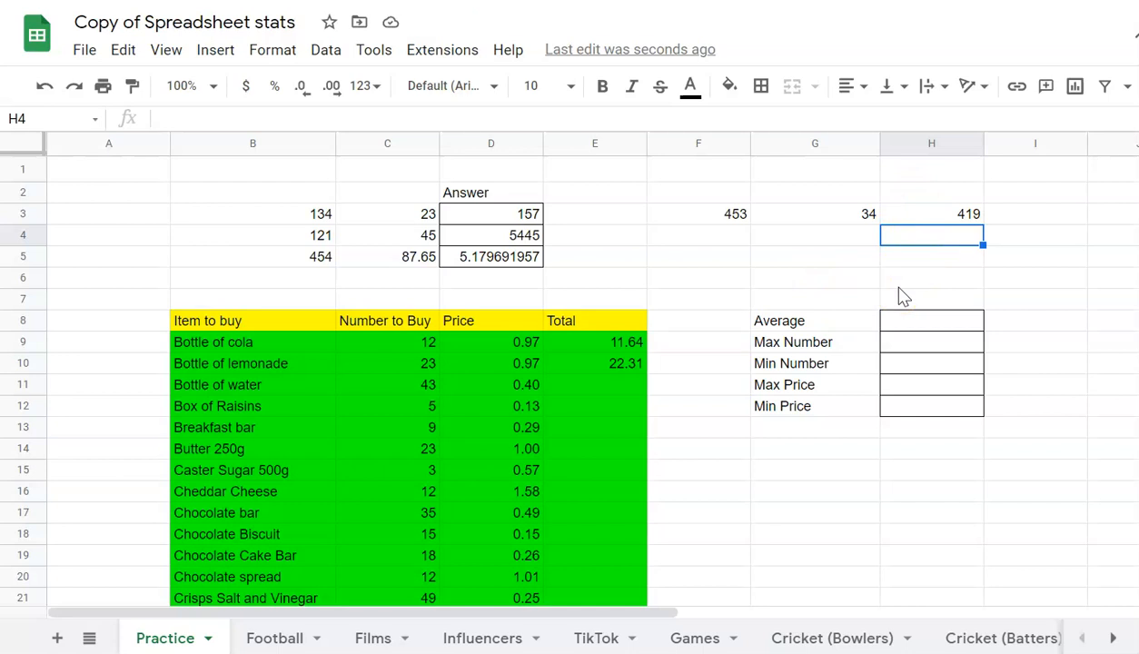
scroll(902, 296, down, 1)
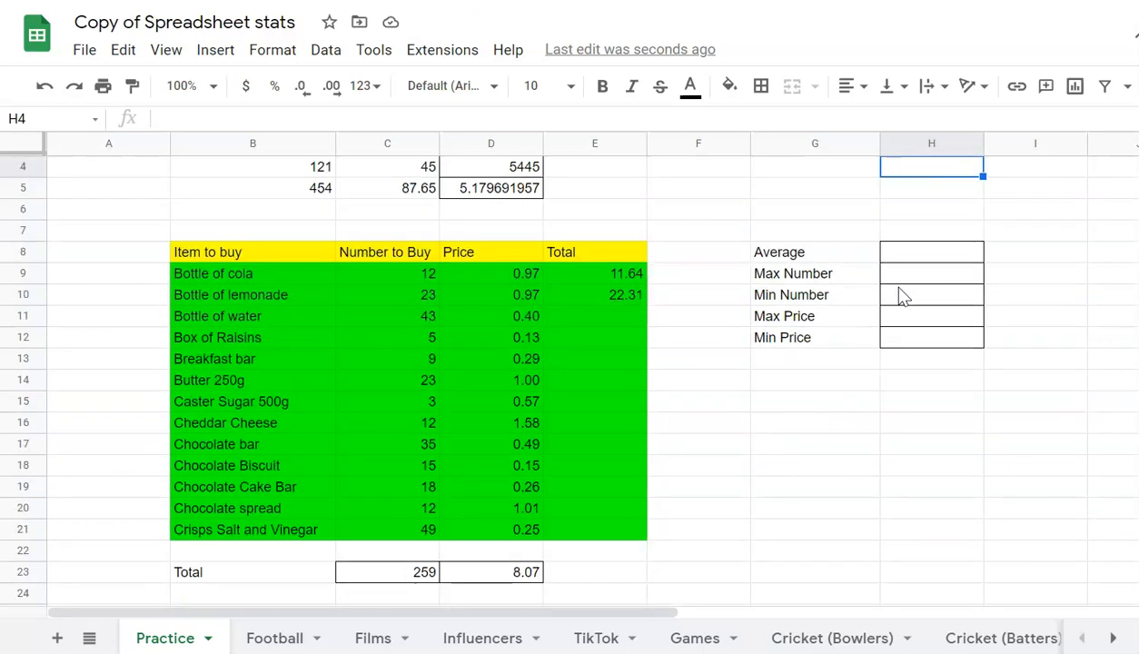